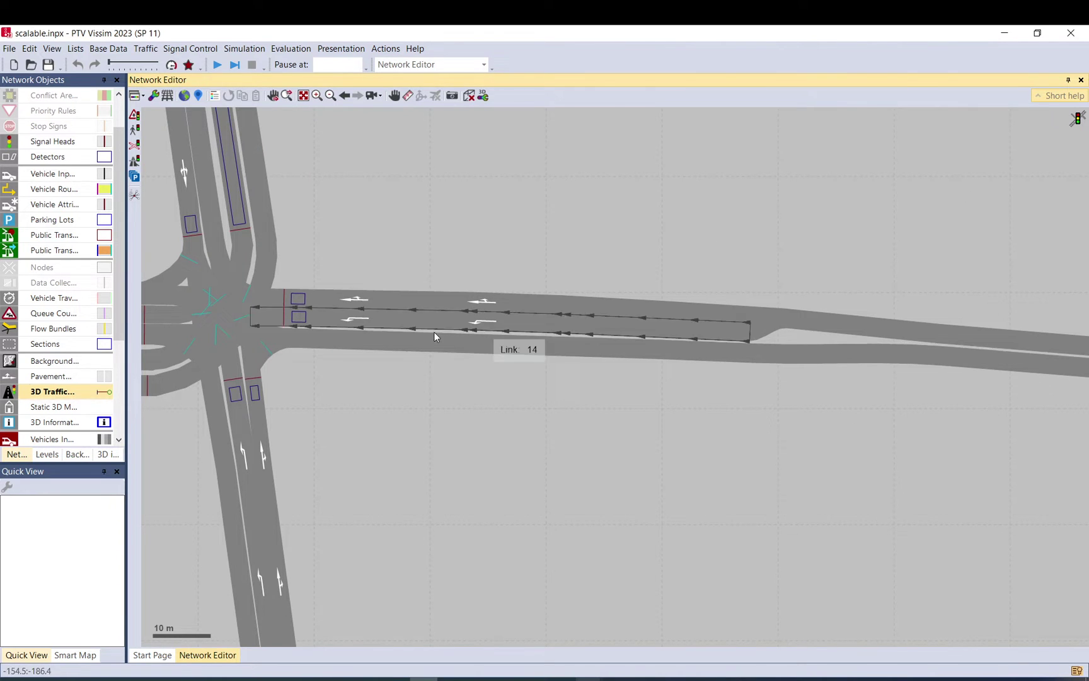
- Place a 3D traffic signal mast beside the stop line of the eastern approach to the intersection
click(174, 401)
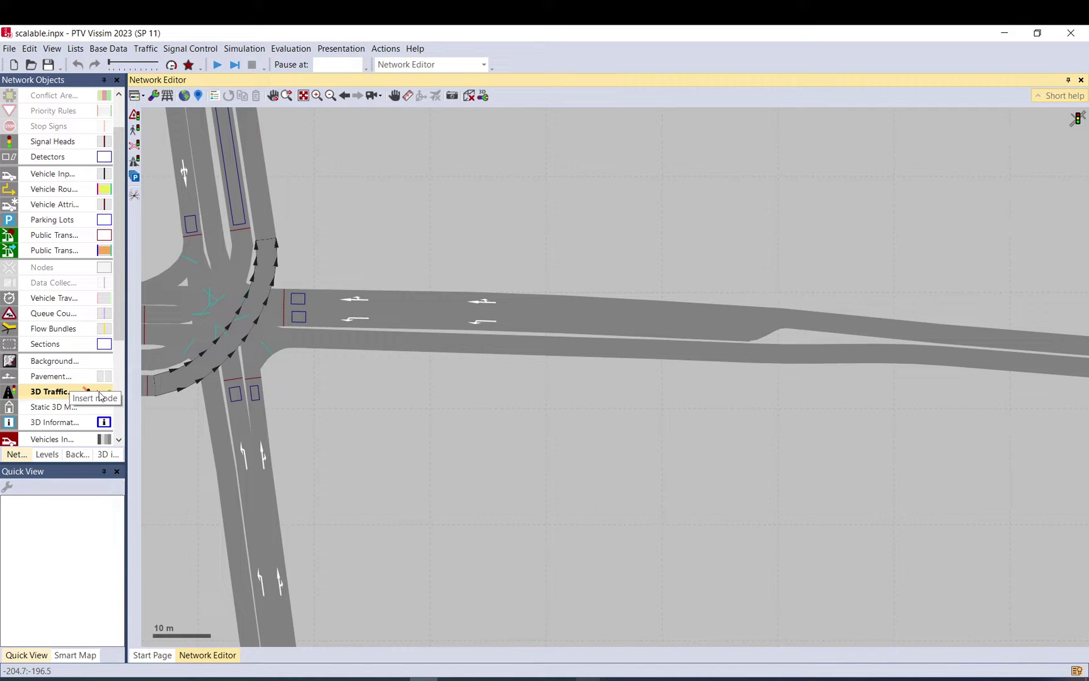
drag(126, 391, 178, 392)
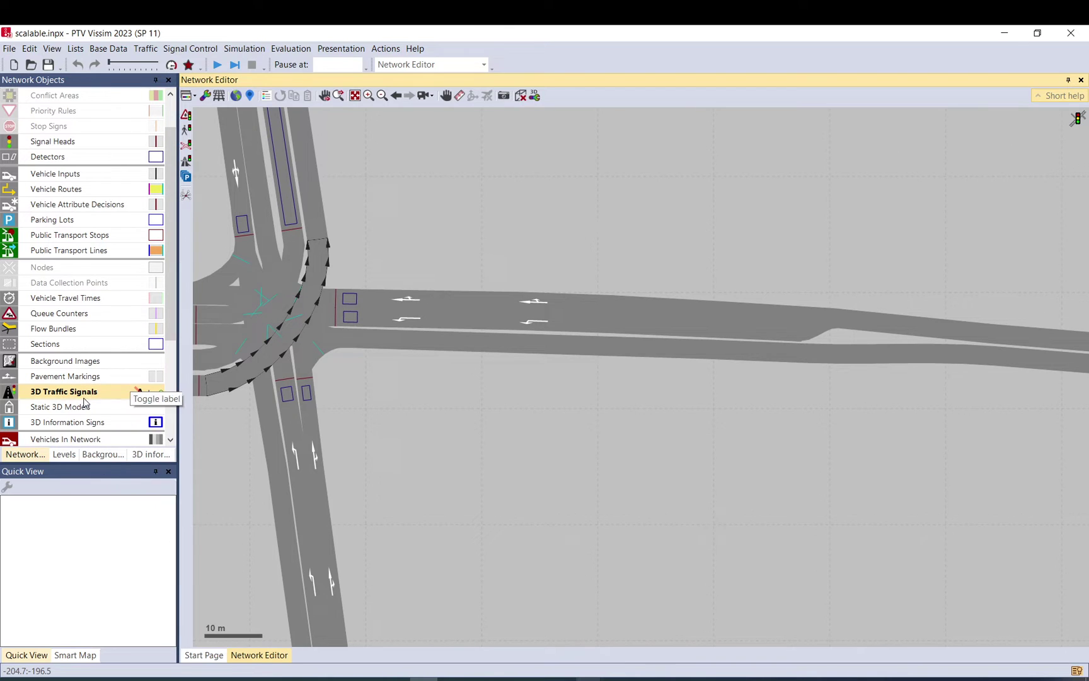
click(431, 284)
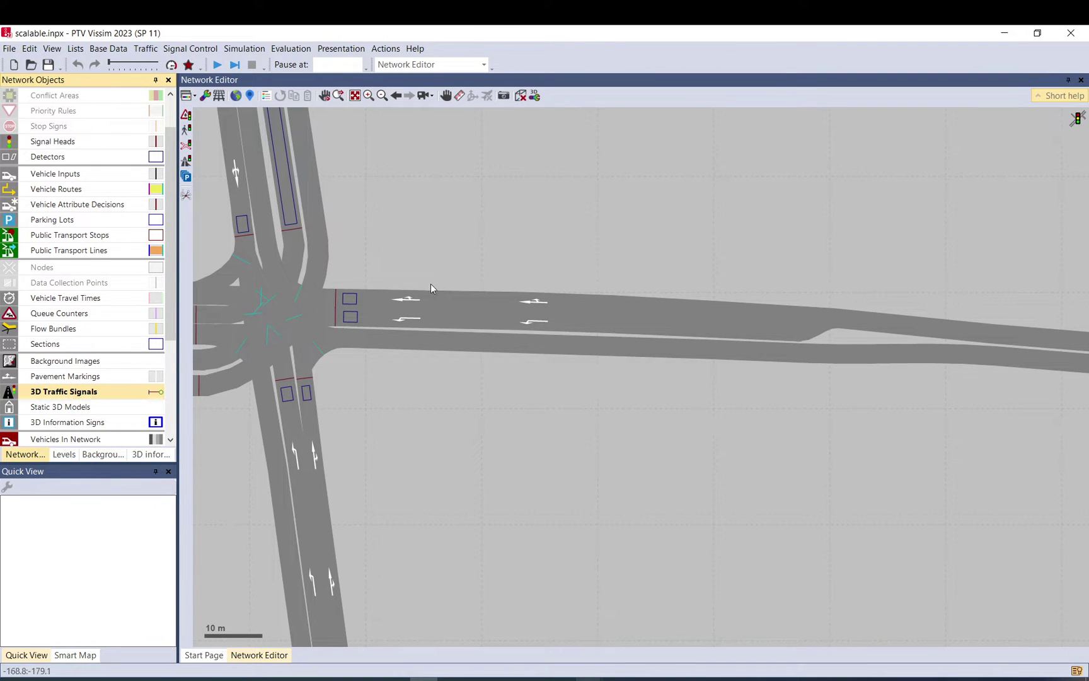
right_click(366, 281)
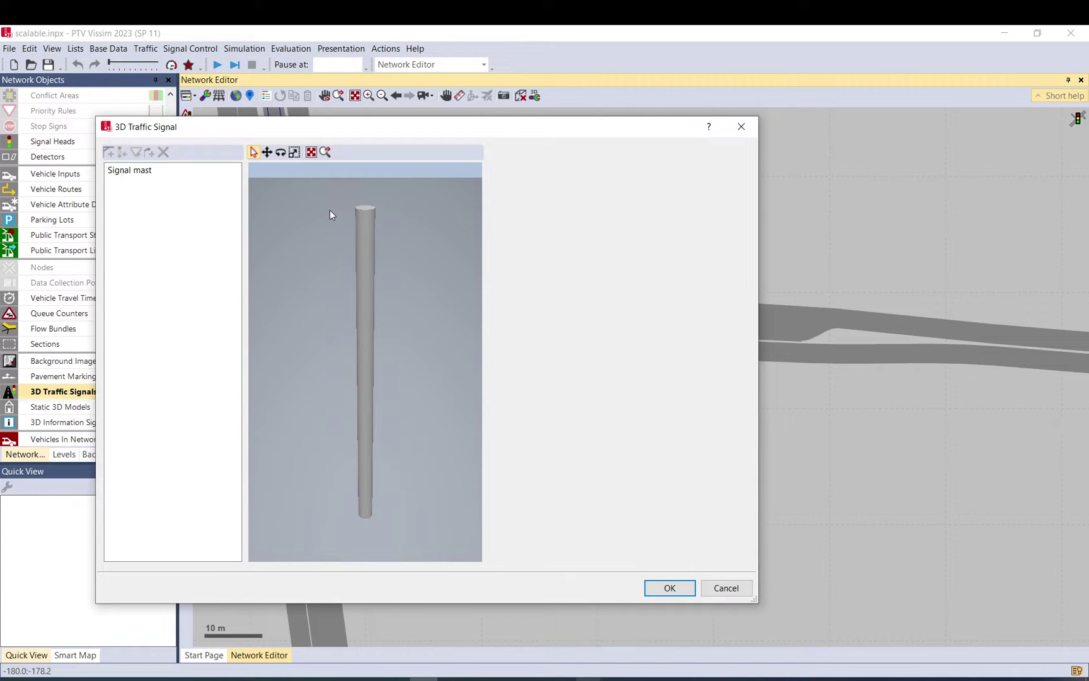
- Try the Grooved, Wooden and Rectangular types for the signal mast
click(141, 176)
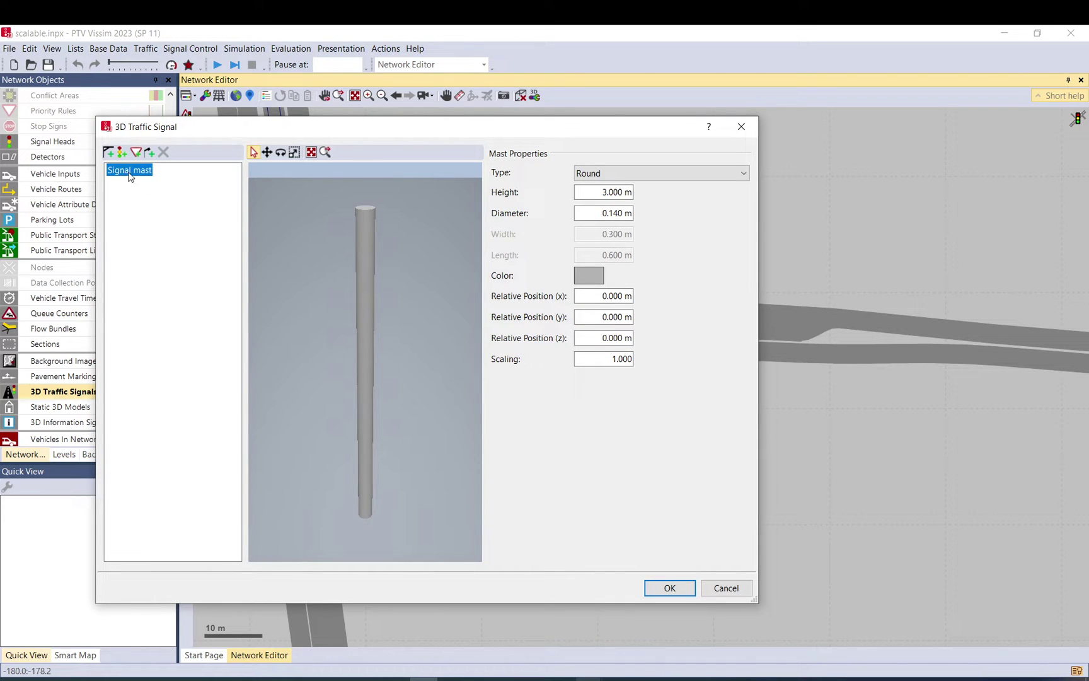
click(372, 223)
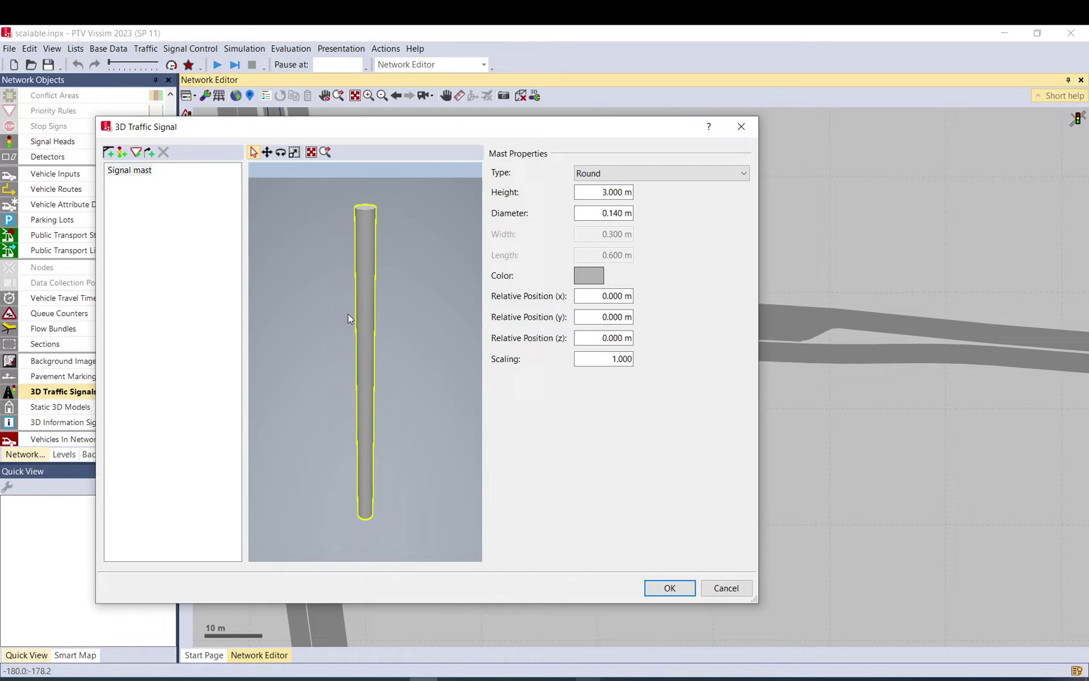
click(665, 174)
click(629, 200)
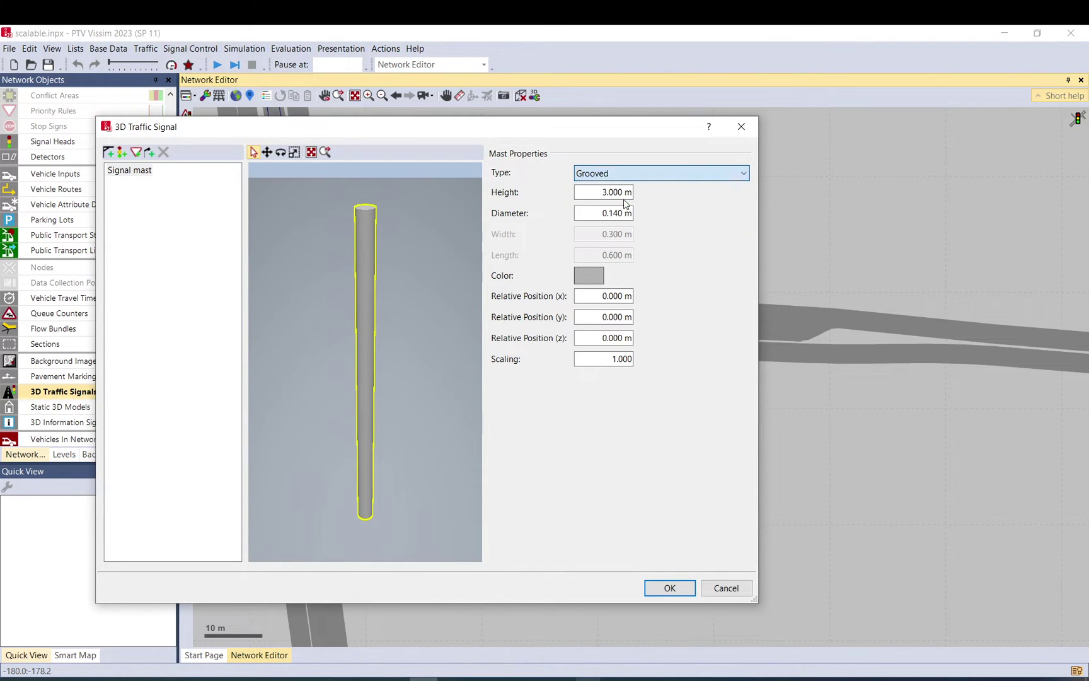
click(633, 175)
click(616, 210)
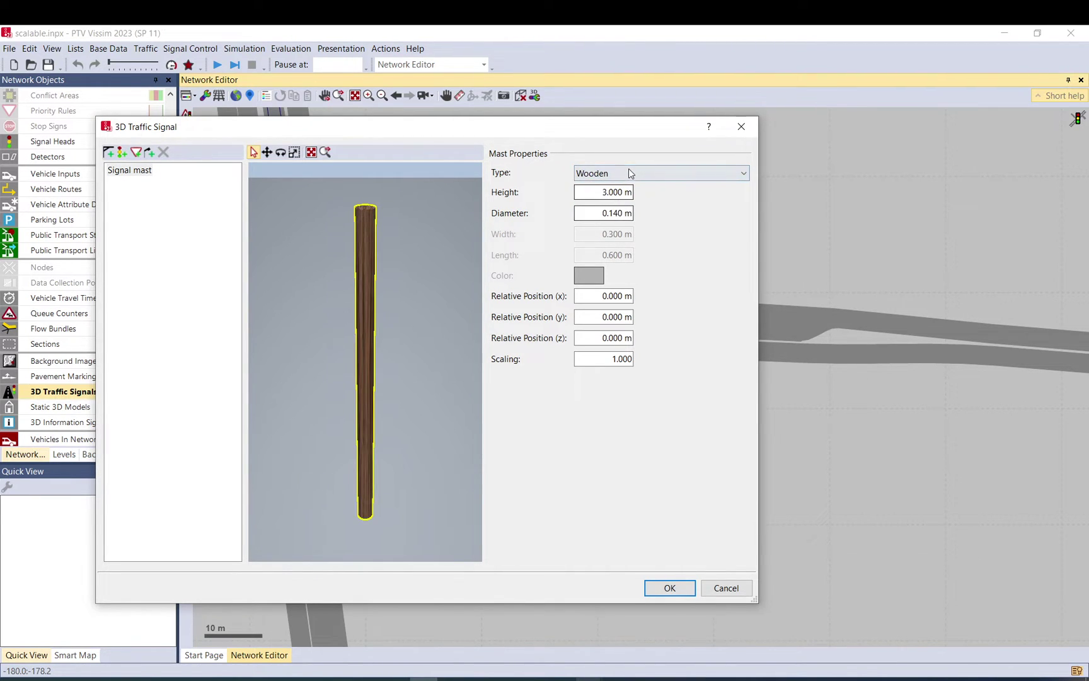
click(630, 167)
click(612, 217)
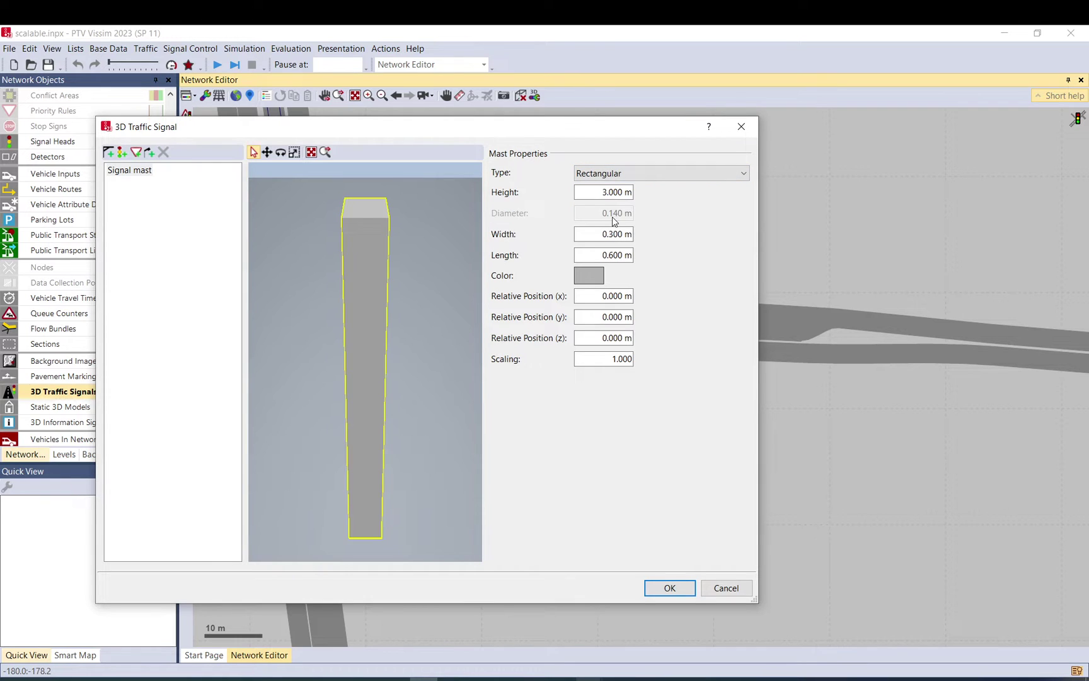
- Check the rectangular mast's dimension and position values, and set the mast type back to Round
click(604, 233)
click(596, 193)
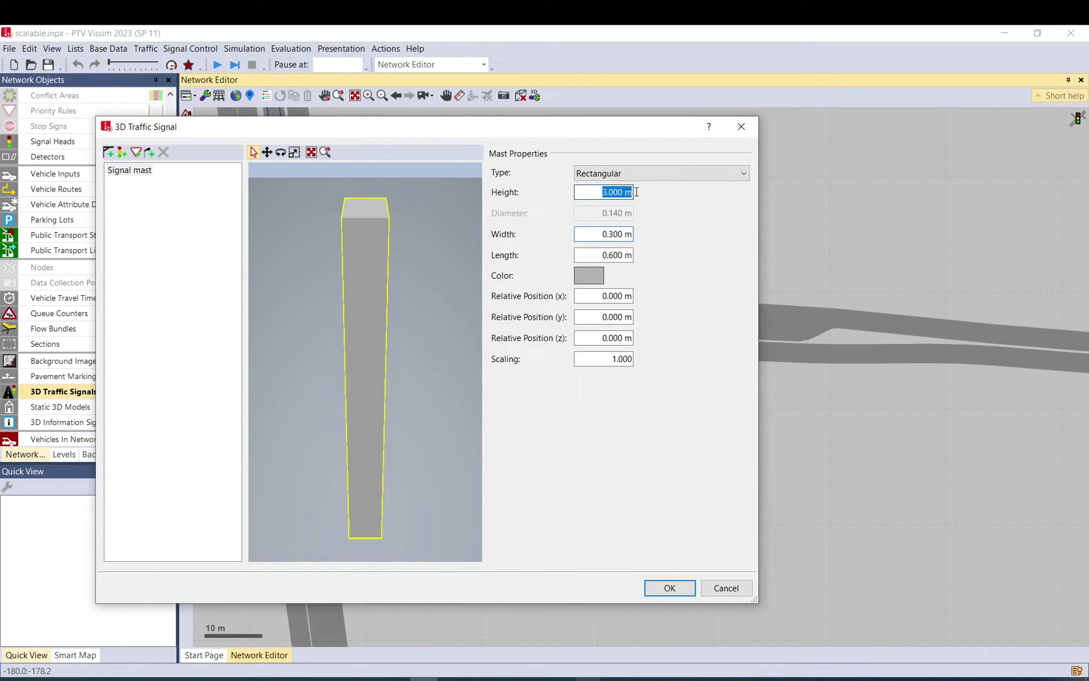
drag(595, 232, 633, 243)
click(589, 297)
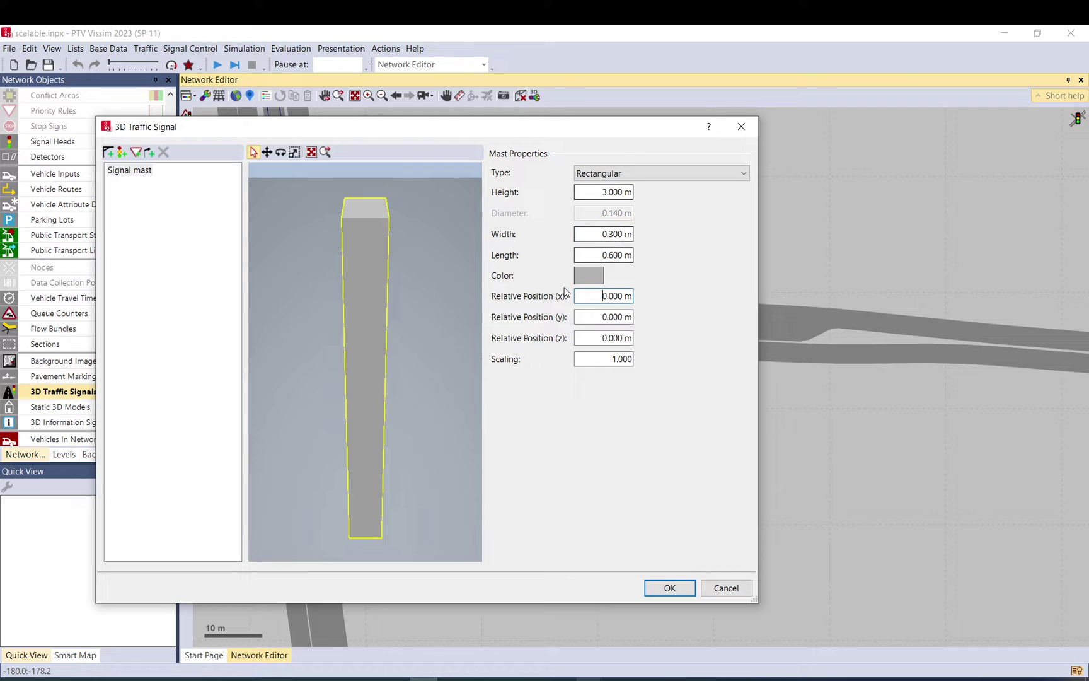
click(632, 179)
click(631, 186)
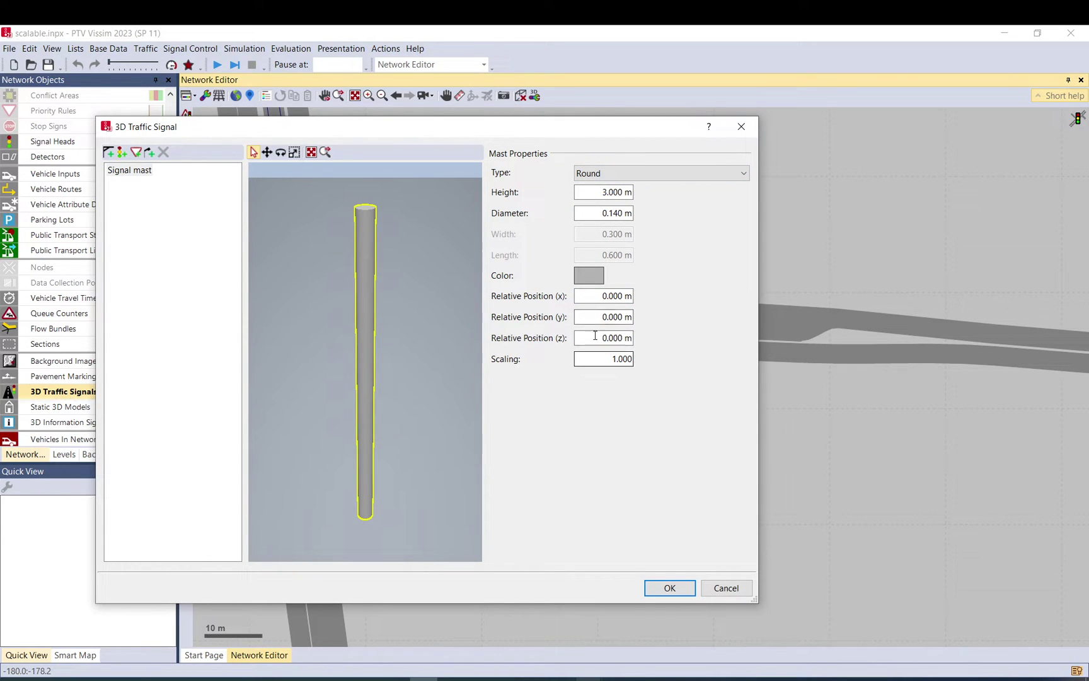
- Add a traffic sign to the signal mast
click(177, 194)
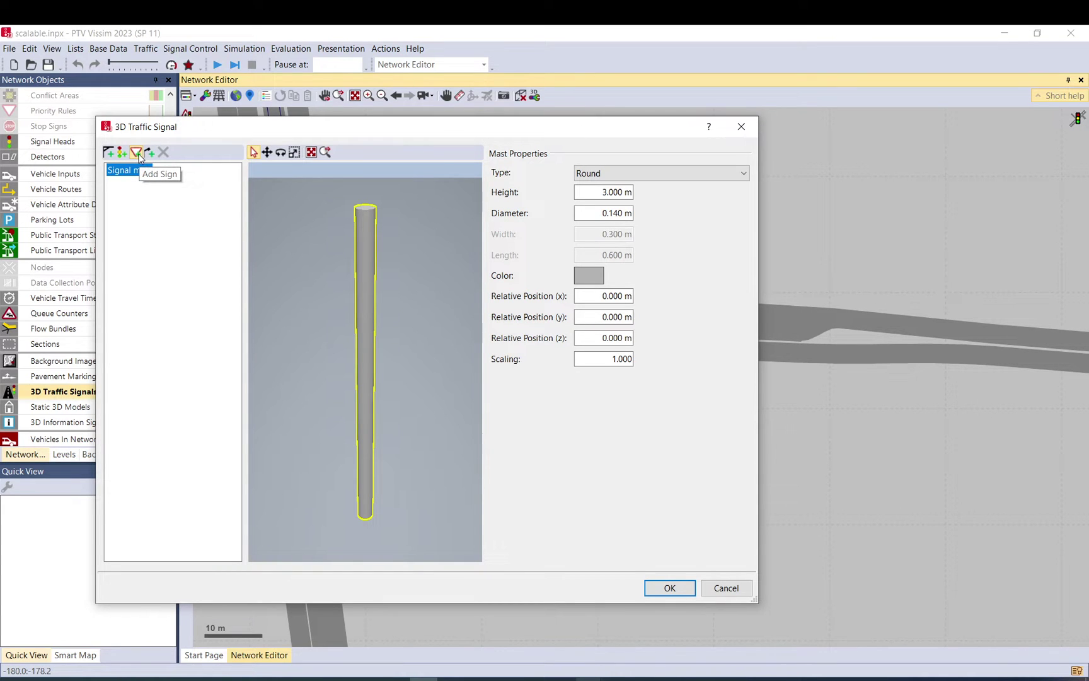
click(137, 153)
scroll(442, 319, up, 3)
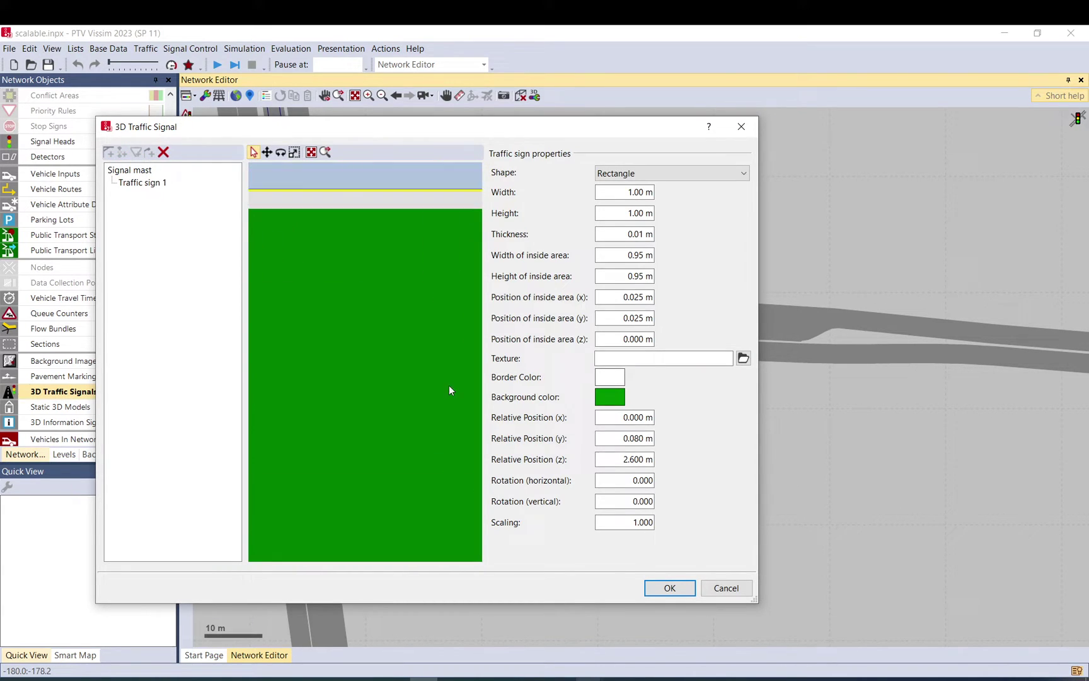
scroll(460, 343, down, 3)
scroll(396, 349, down, 3)
mouse_move(394, 354)
middle_down()
mouse_move(372, 428)
mouse_move(379, 305)
mouse_move(380, 444)
mouse_move(387, 334)
middle_up()
mouse_move(386, 331)
mouse_down()
mouse_move(394, 290)
mouse_move(376, 417)
mouse_move(384, 315)
mouse_move(378, 322)
mouse_move(382, 375)
mouse_move(397, 305)
mouse_move(410, 372)
mouse_move(394, 340)
mouse_move(384, 346)
mouse_move(397, 269)
mouse_move(389, 408)
mouse_move(354, 321)
mouse_move(360, 309)
mouse_move(391, 343)
mouse_move(387, 358)
mouse_move(393, 314)
mouse_up()
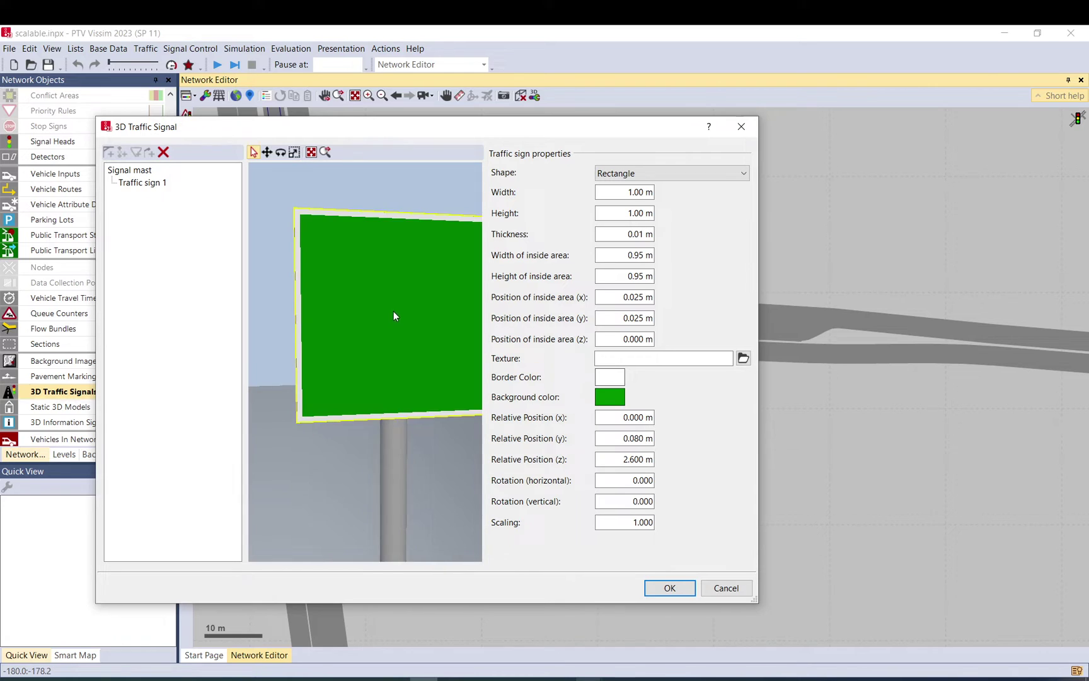
scroll(391, 322, down, 5)
middle_drag(391, 357, 360, 377)
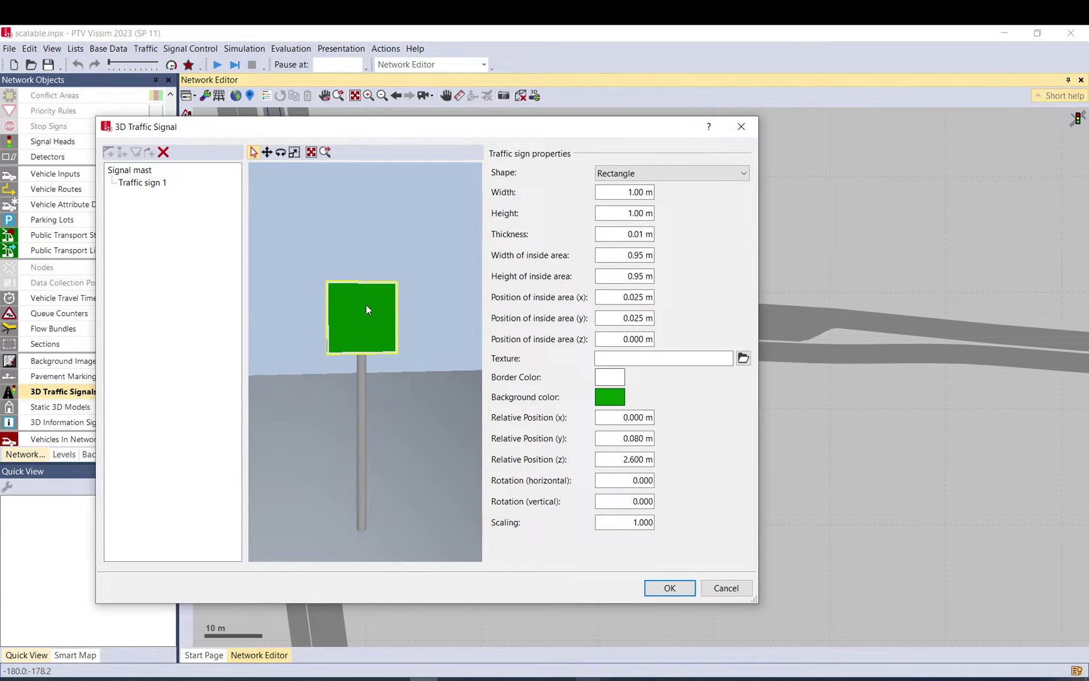
scroll(366, 306, up, 1)
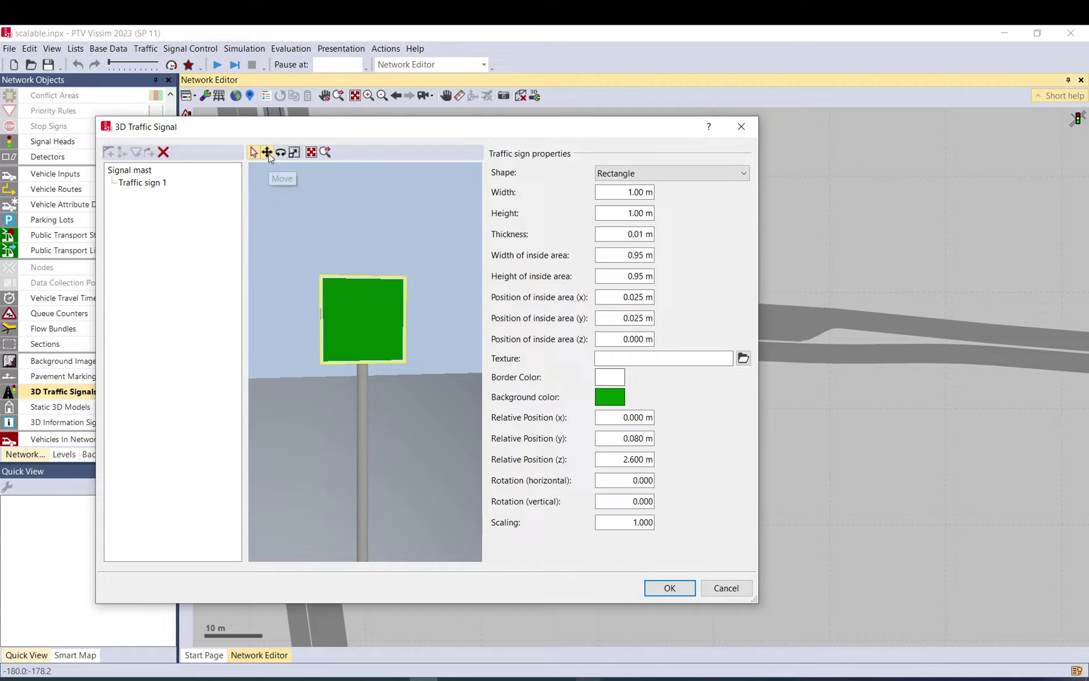
- Select the mast and its traffic sign alternately to examine the properties of each
click(360, 429)
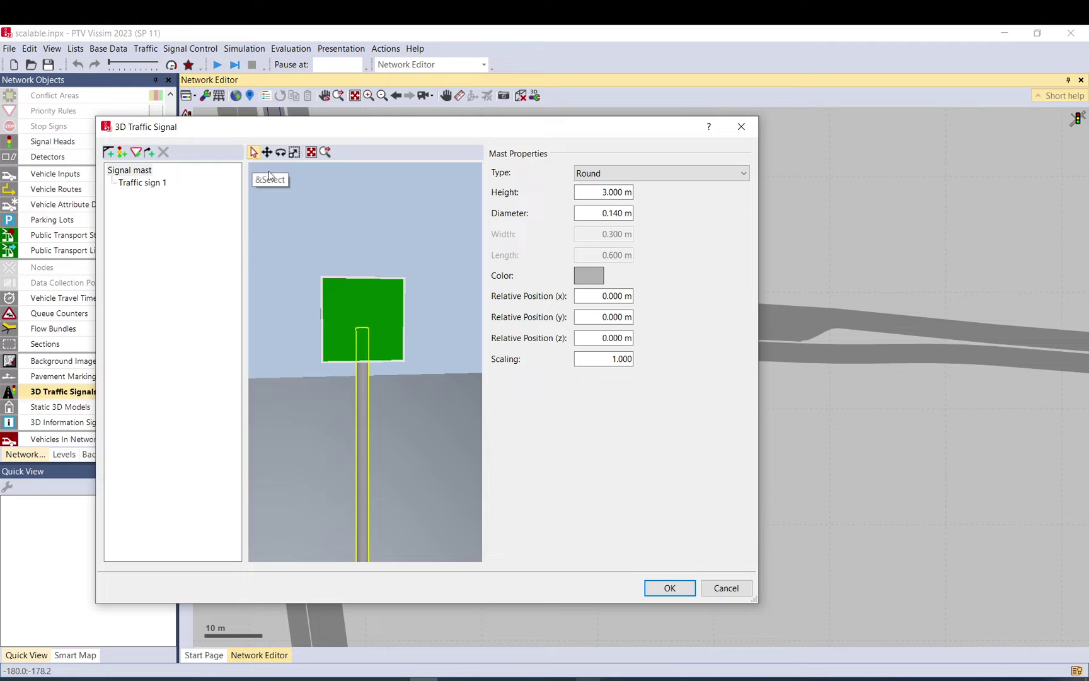
click(389, 385)
click(380, 299)
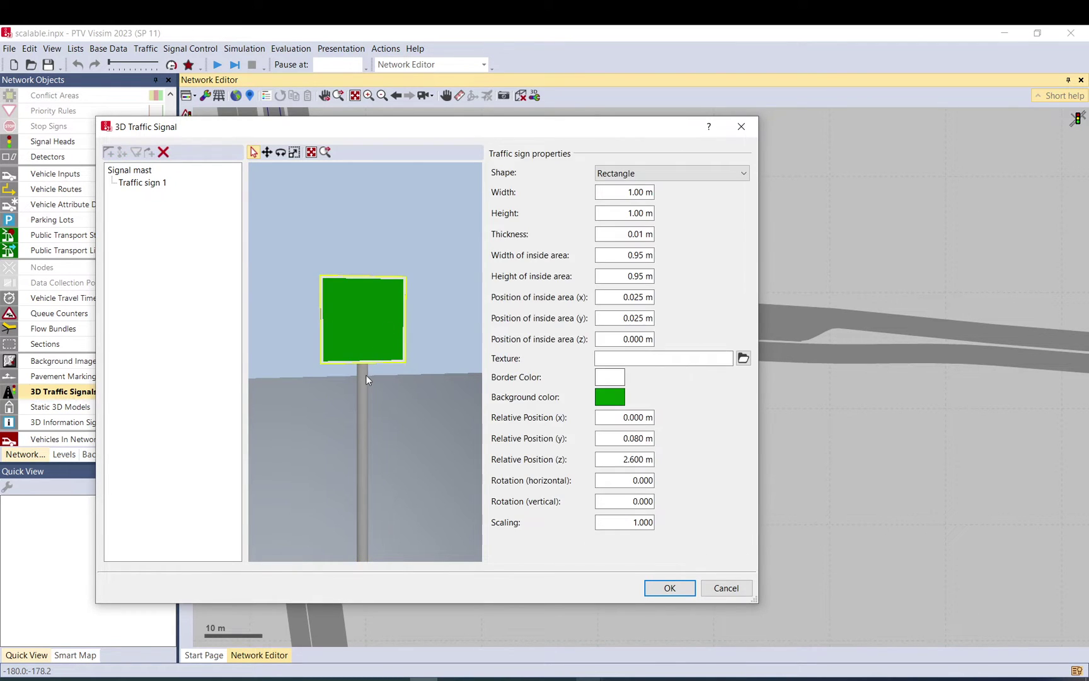
click(366, 389)
click(386, 317)
click(358, 383)
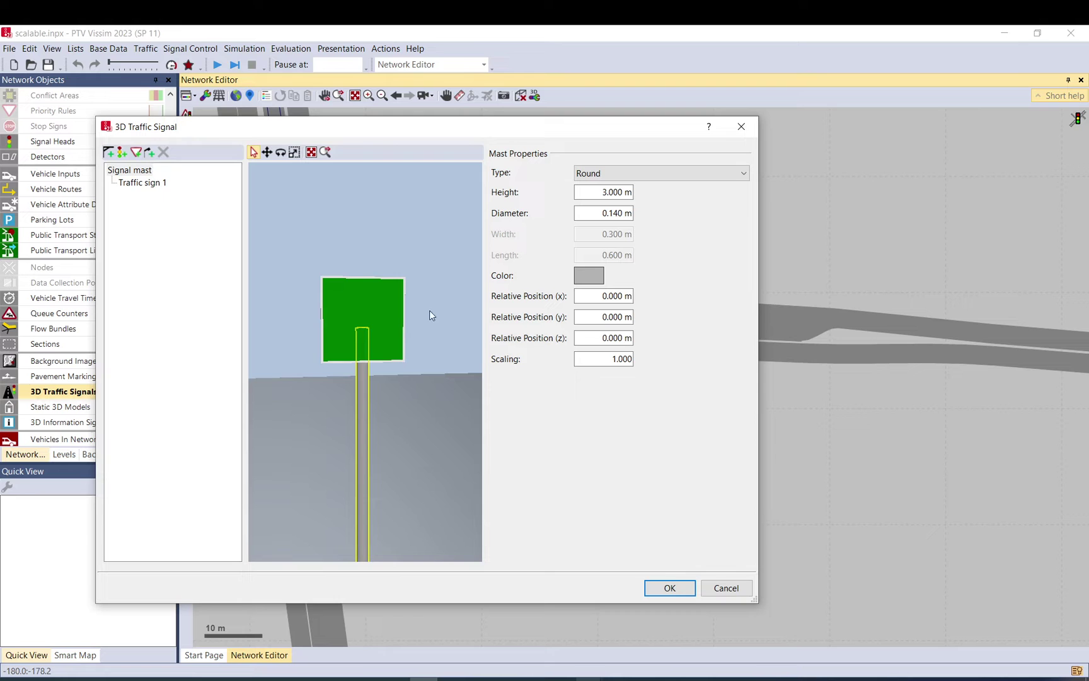
click(153, 183)
click(131, 171)
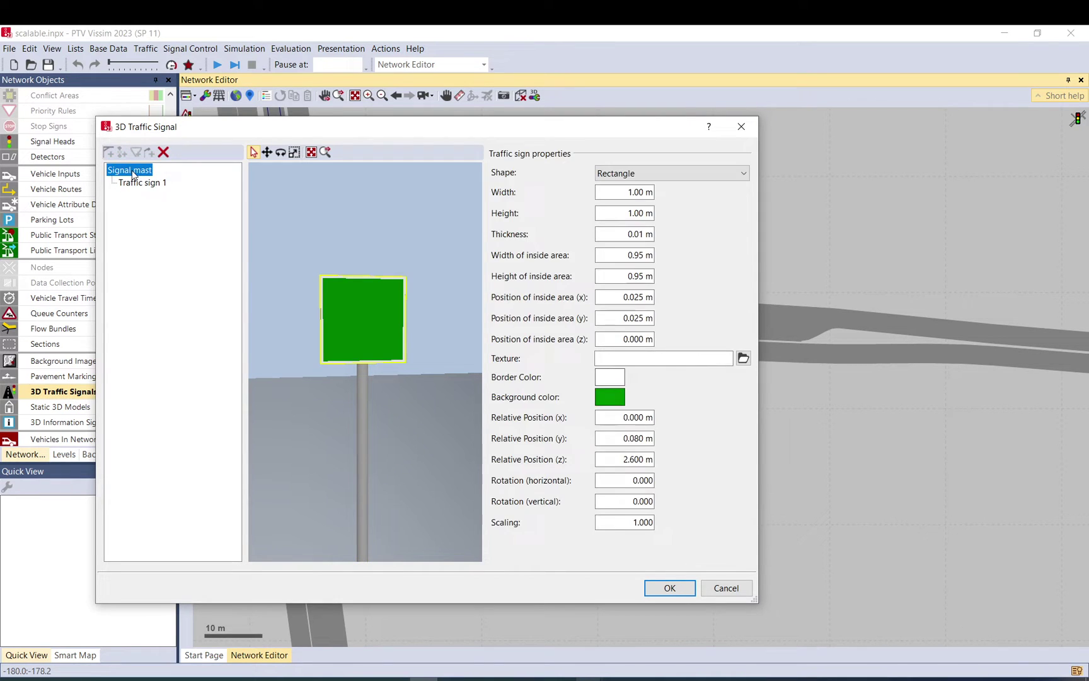
click(140, 183)
click(382, 324)
- Move the traffic sign slightly to relative position x -0.006 m and y 0.090 m
scroll(382, 324, up, 3)
scroll(389, 320, down, 3)
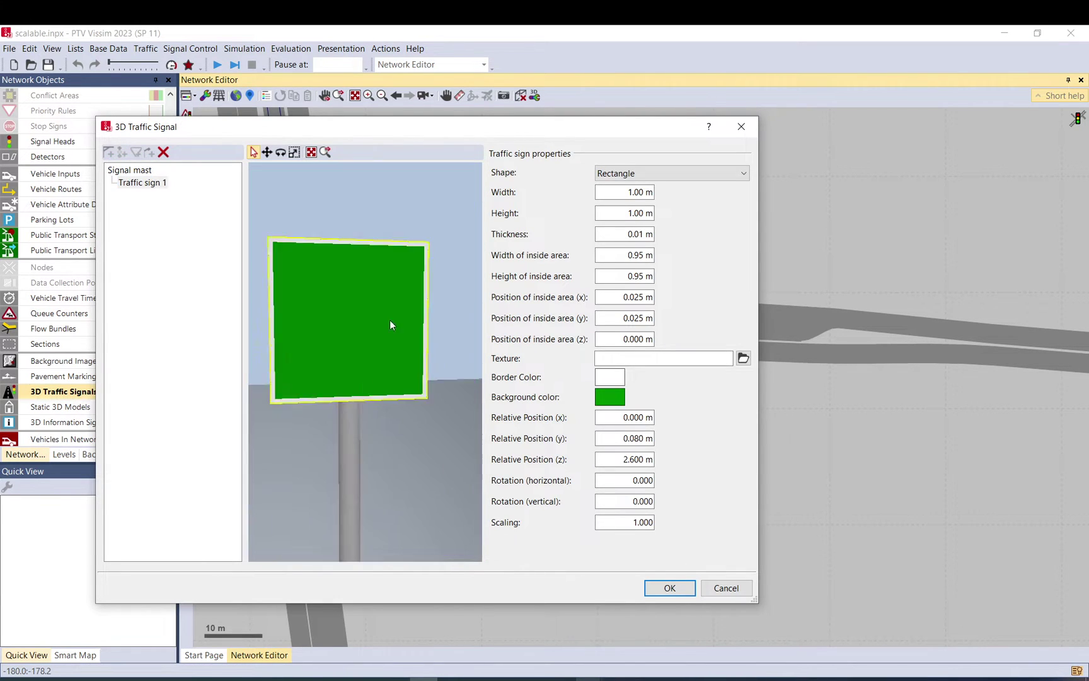
middle_drag(394, 302, 369, 311)
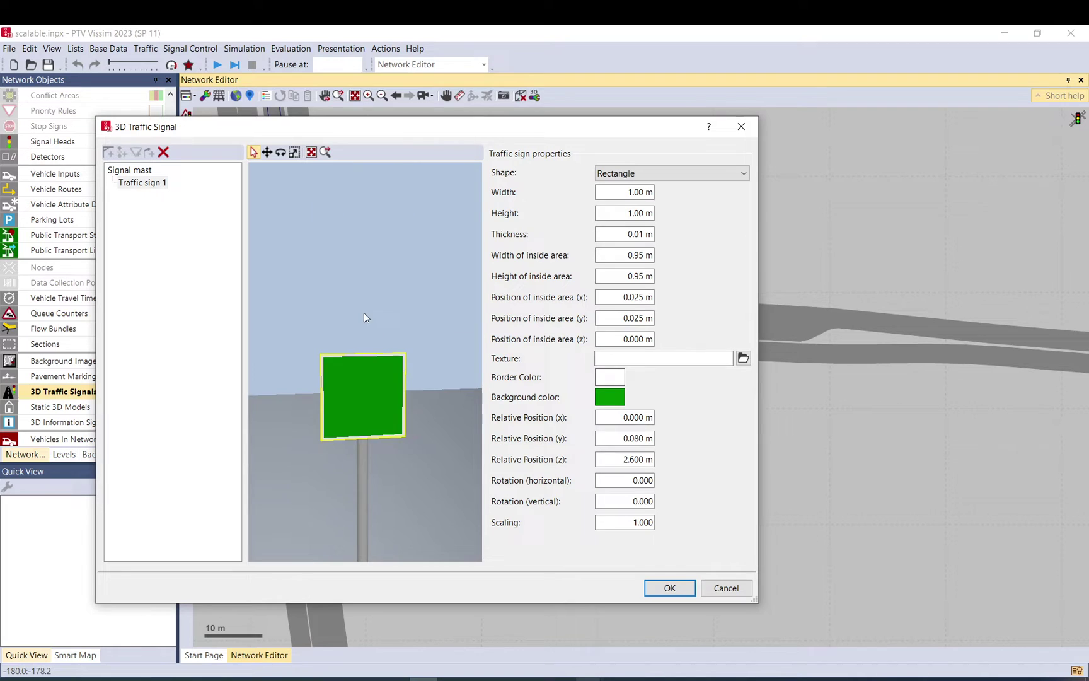
mouse_move(364, 317)
mouse_down()
mouse_move(356, 348)
mouse_move(355, 334)
mouse_up()
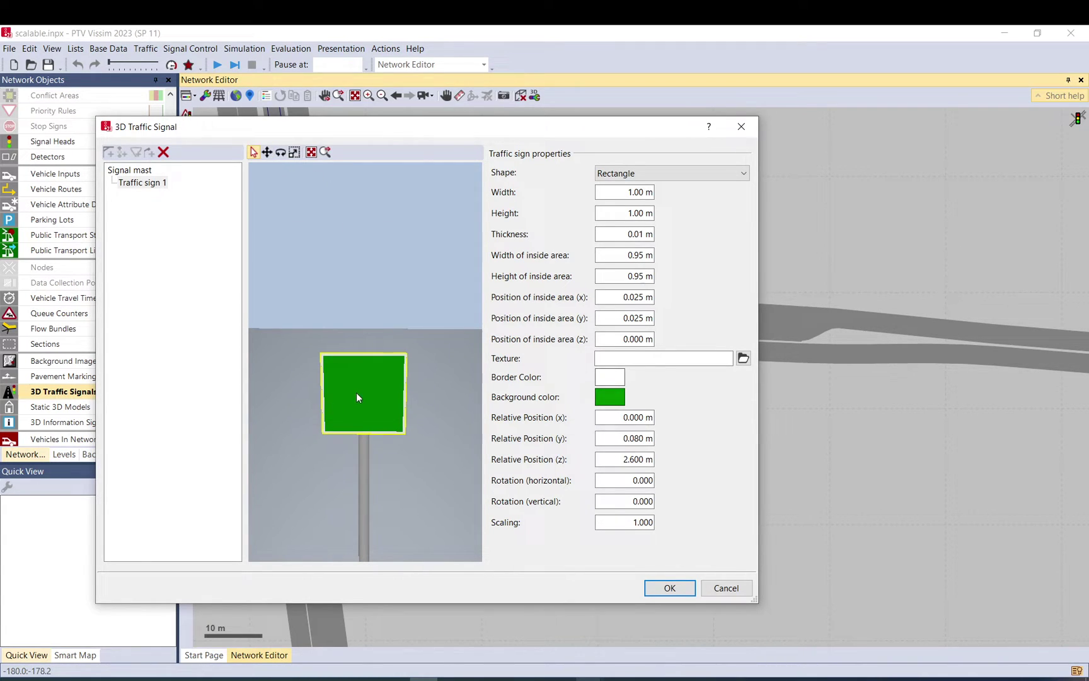
click(267, 152)
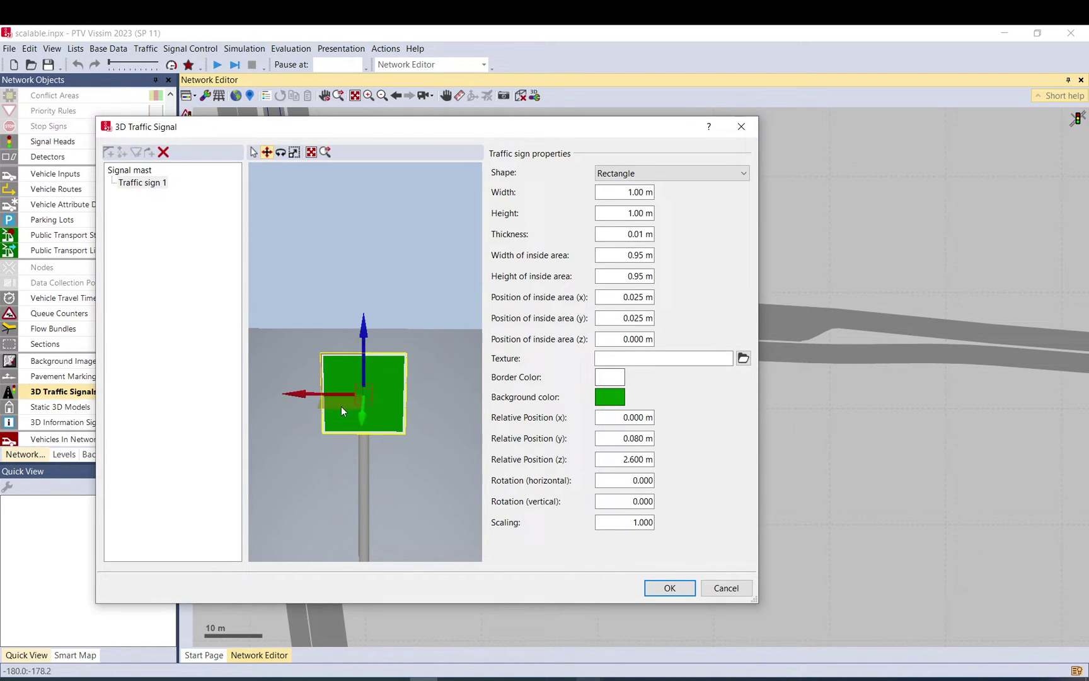
scroll(325, 404, up, 5)
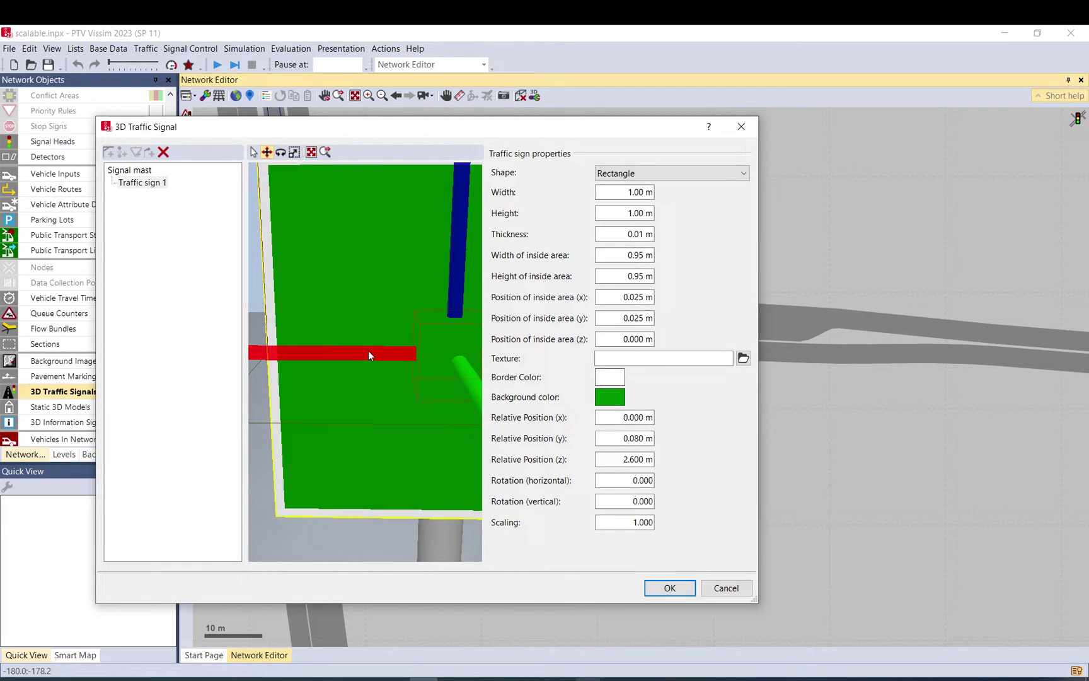
scroll(370, 353, down, 3)
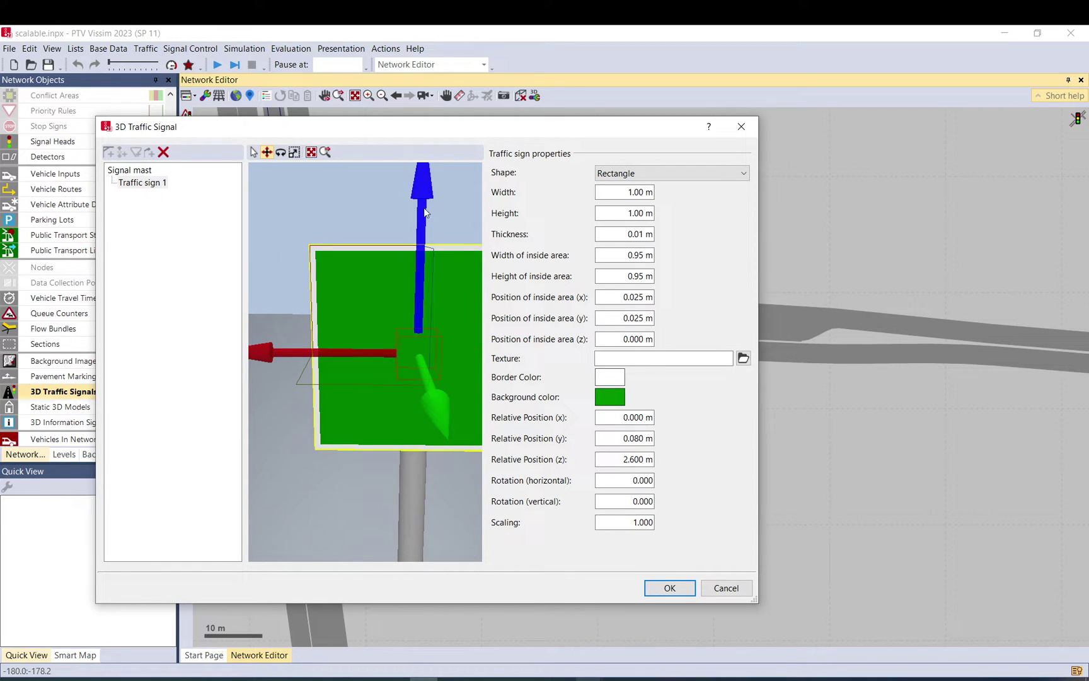
drag(354, 369, 293, 382)
middle_drag(293, 381, 358, 374)
mouse_move(441, 400)
mouse_down()
mouse_move(447, 443)
mouse_move(399, 330)
mouse_move(434, 480)
mouse_move(418, 374)
mouse_move(422, 401)
mouse_up()
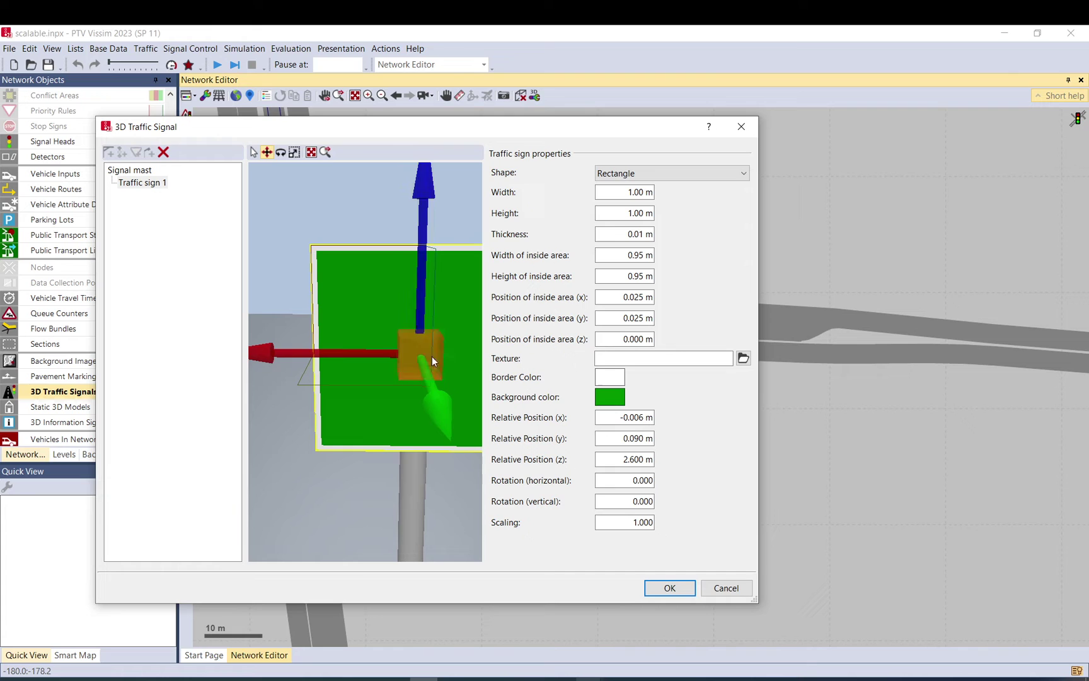
scroll(412, 384, down, 4)
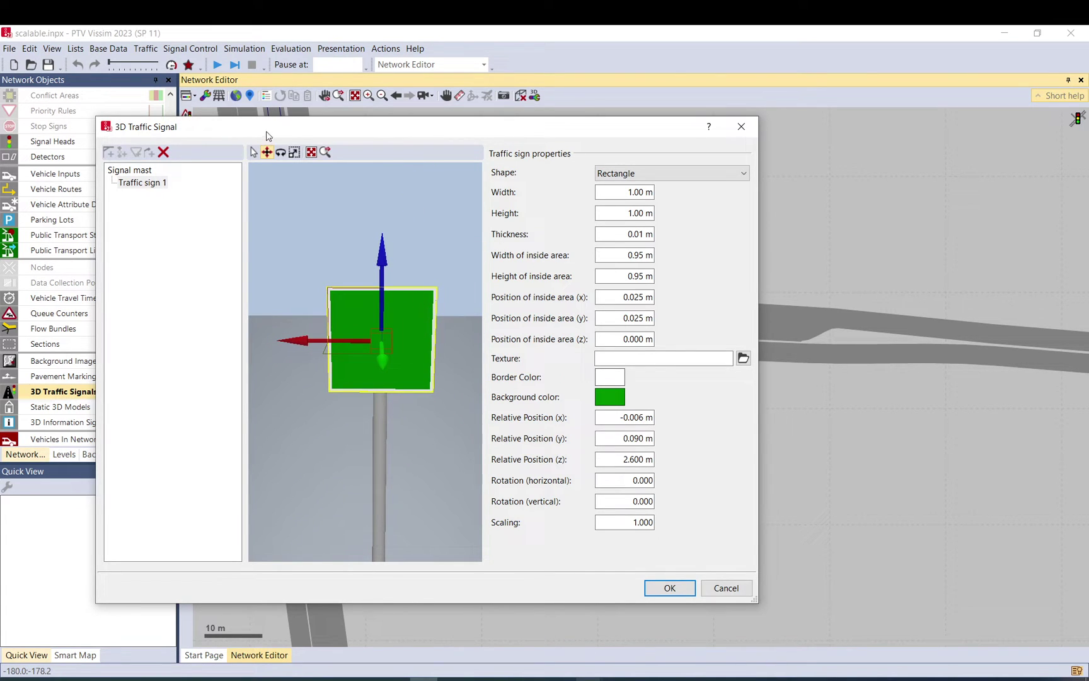
click(254, 152)
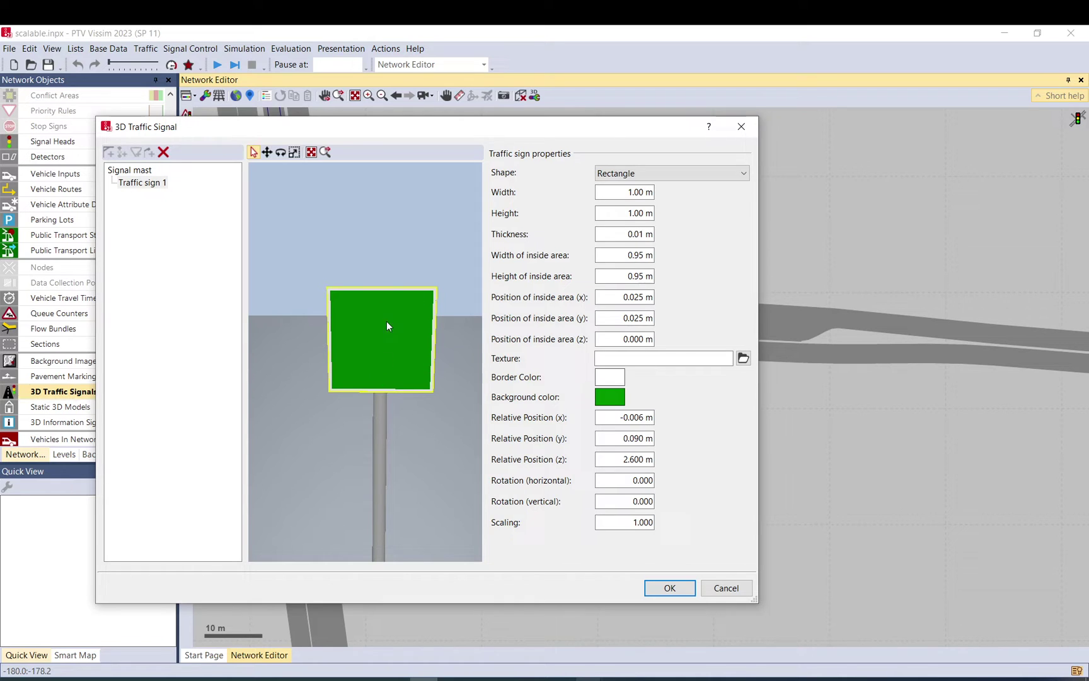
- Change the traffic sign's background color to blue, hex FF0534FA
click(609, 397)
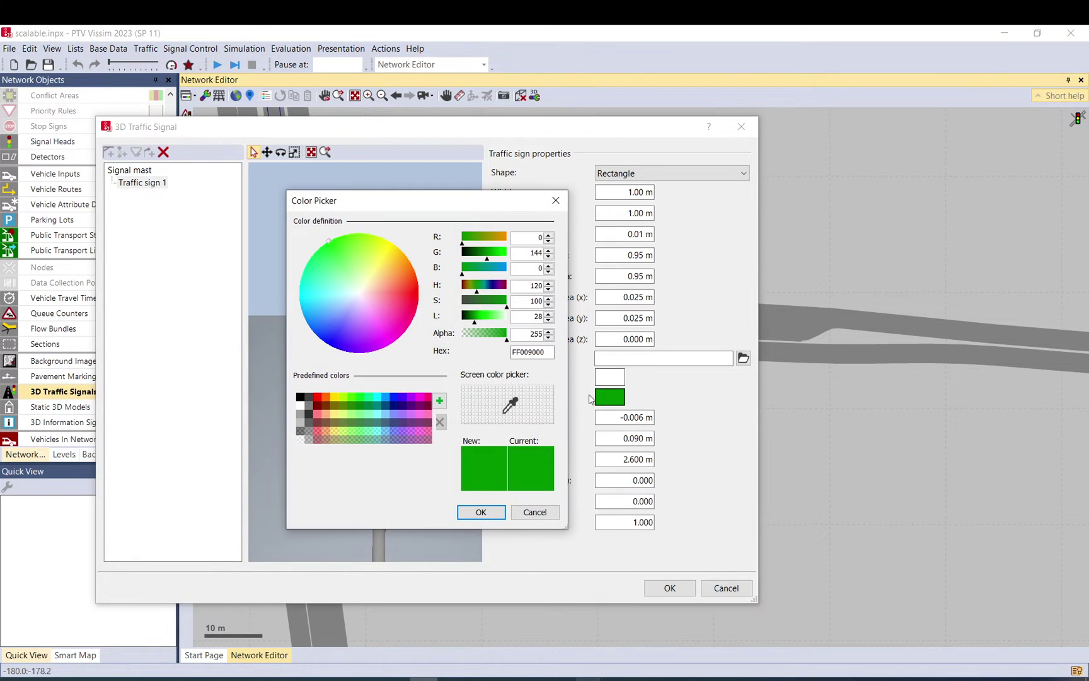
click(321, 336)
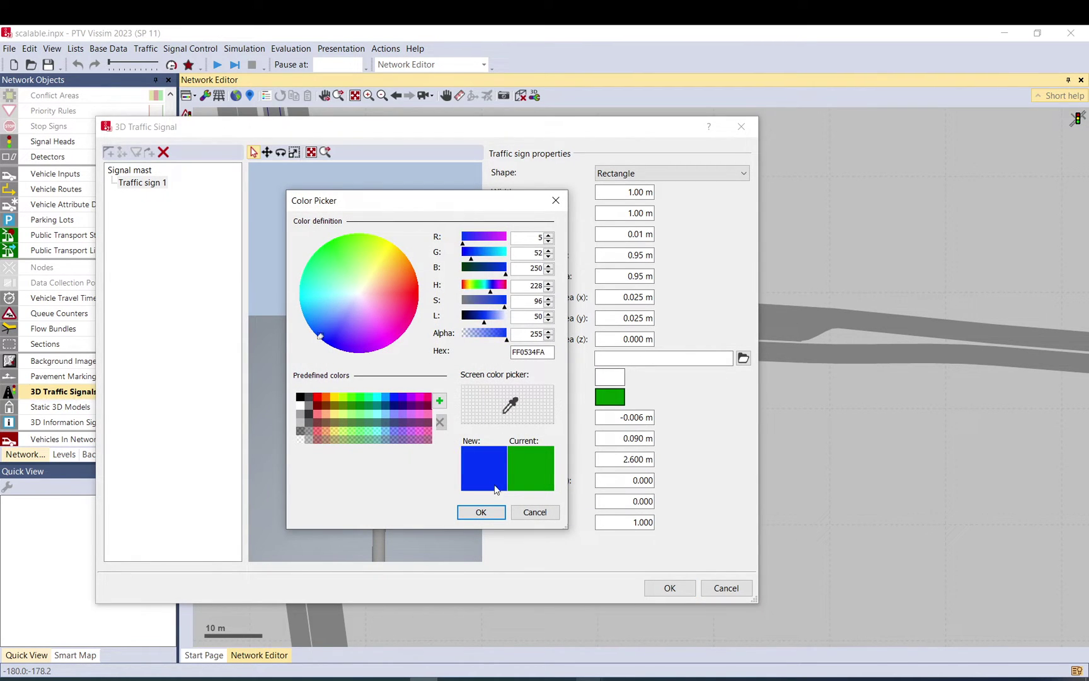
click(495, 507)
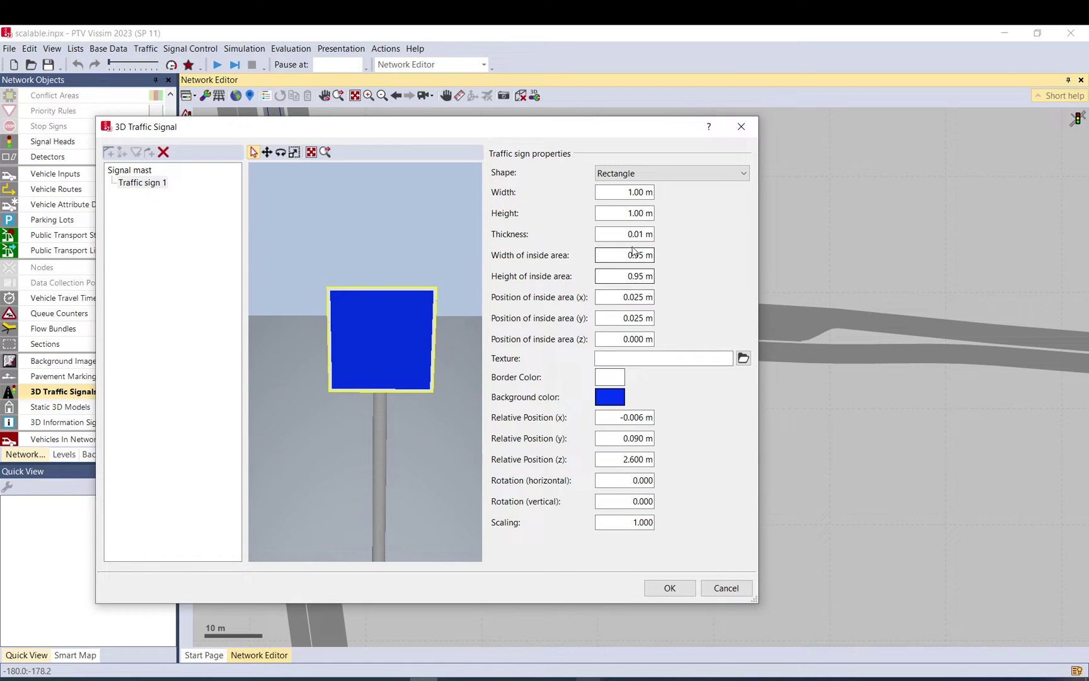
- Try the Circle shape for the traffic sign, and change its shape to Diamond
click(626, 174)
click(611, 198)
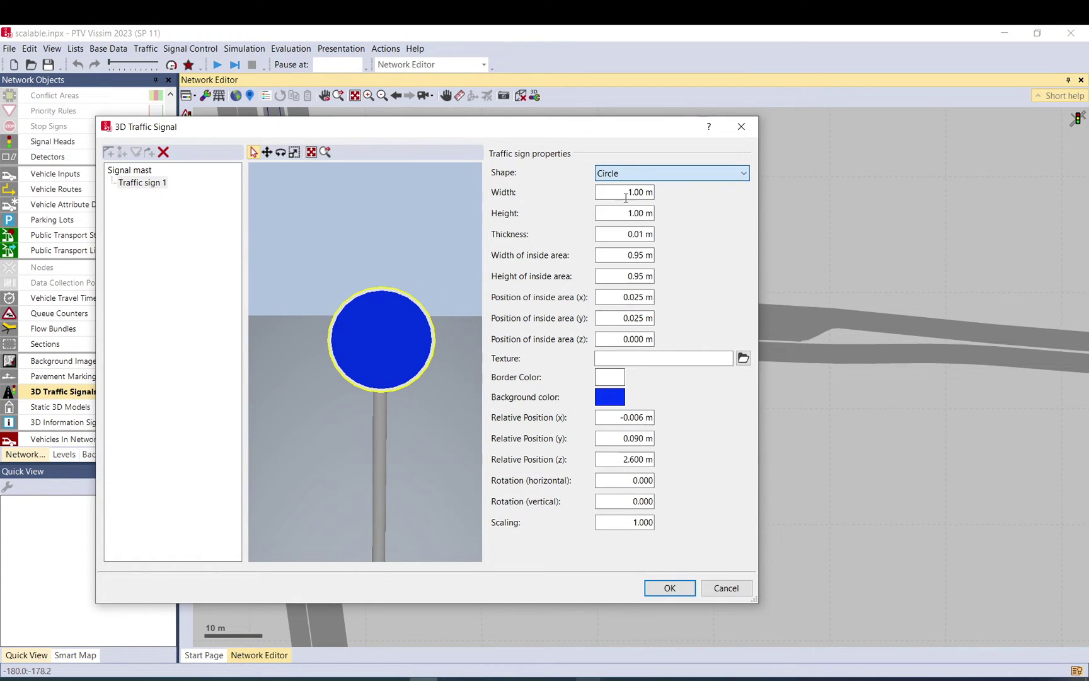
click(632, 173)
click(614, 278)
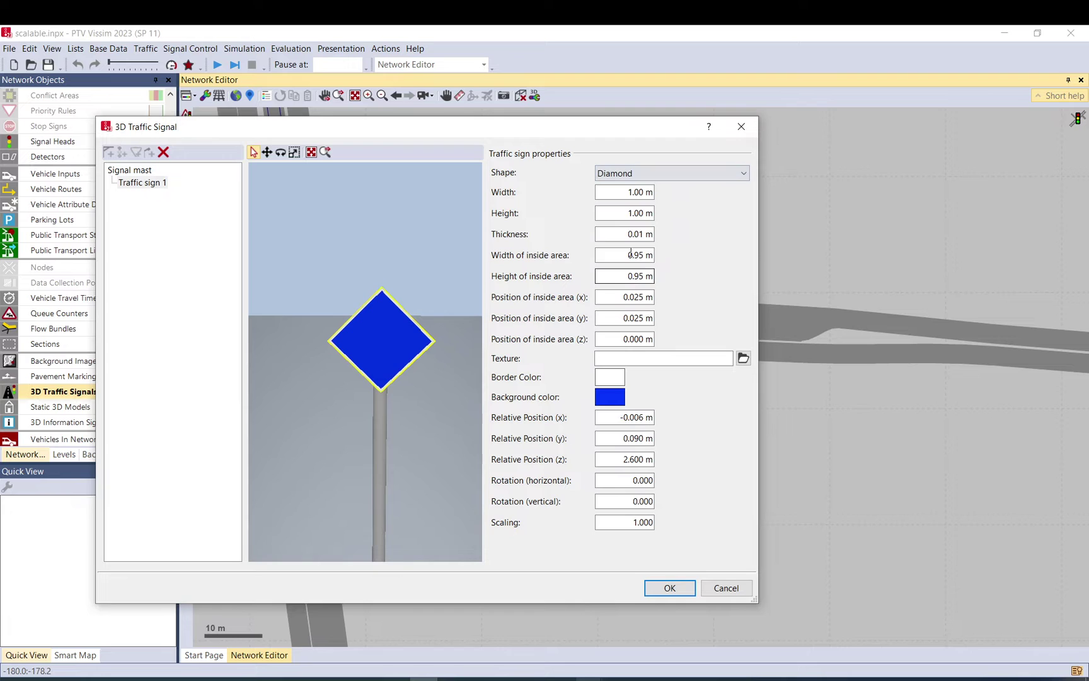
- Change the traffic sign's shape to Rectangle
click(623, 174)
click(623, 186)
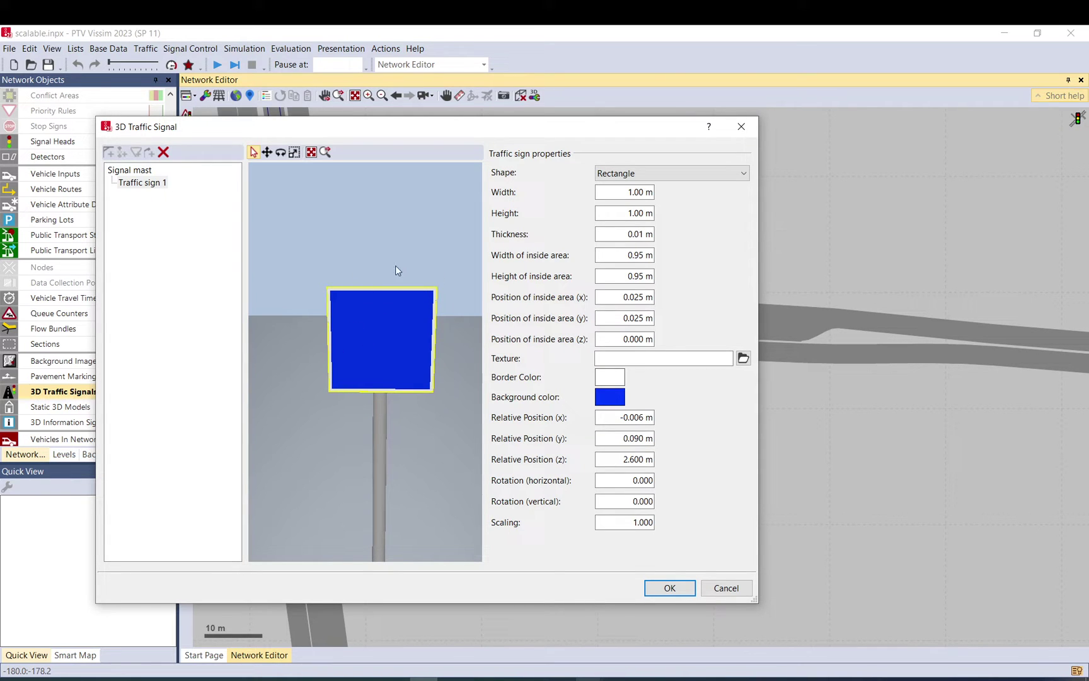
- Browse the supplied sign images in the Signs and VMS texture folders for the traffic sign's texture
click(744, 358)
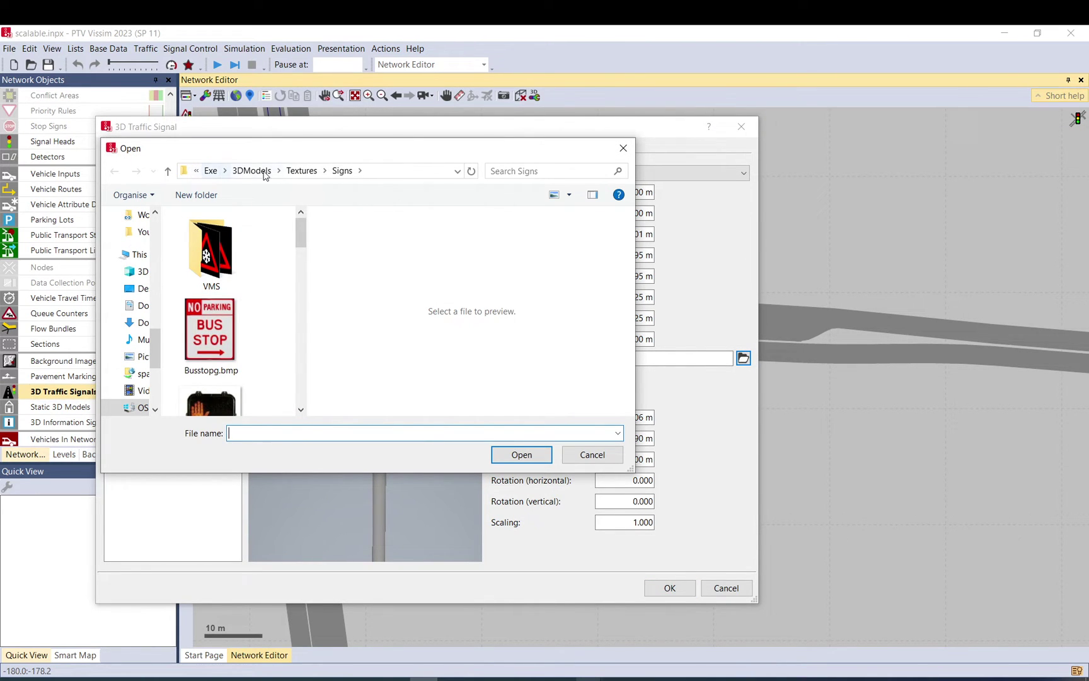
drag(309, 227, 397, 227)
click(222, 261)
double_click(222, 261)
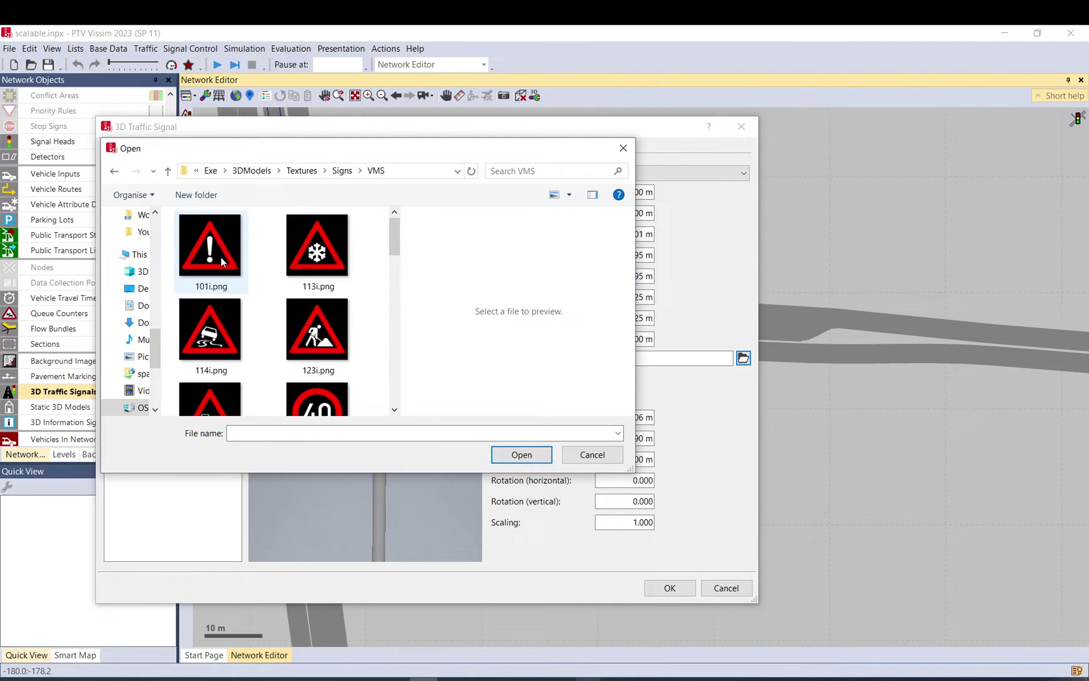
scroll(220, 256, down, 10)
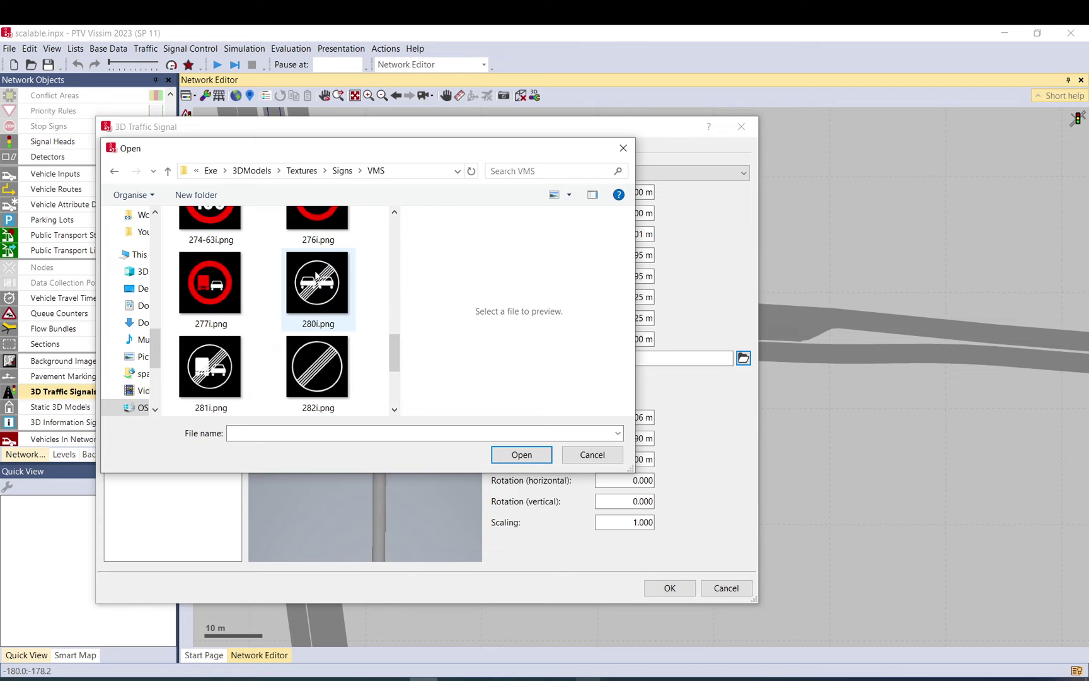
scroll(305, 288, down, 3)
scroll(305, 287, up, 8)
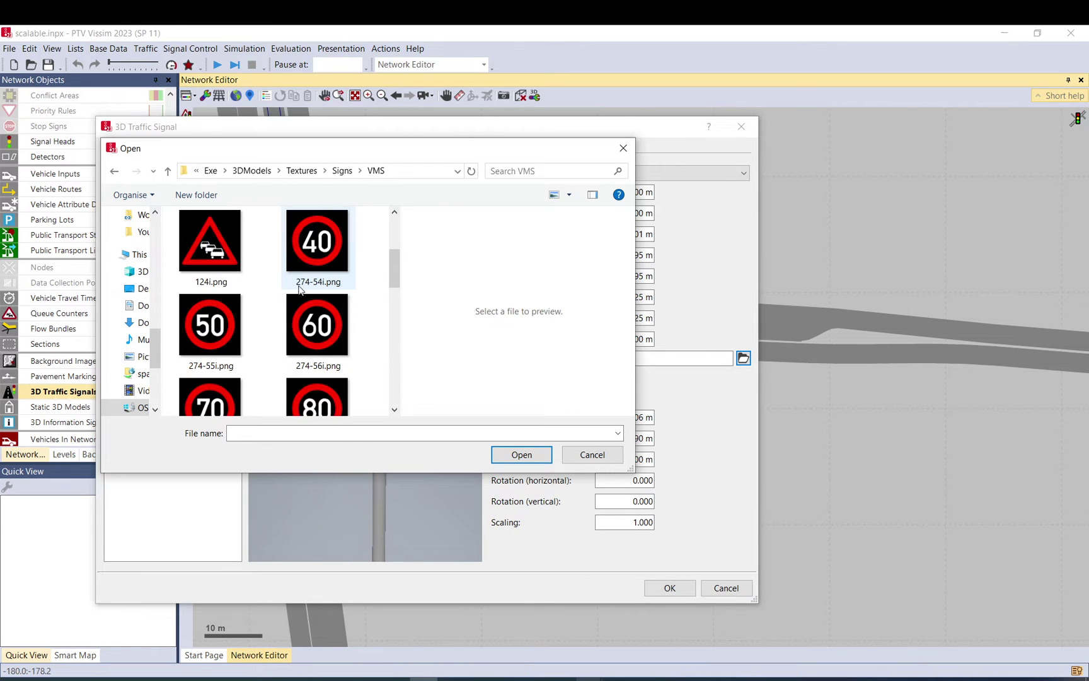
click(338, 172)
scroll(305, 258, down, 1)
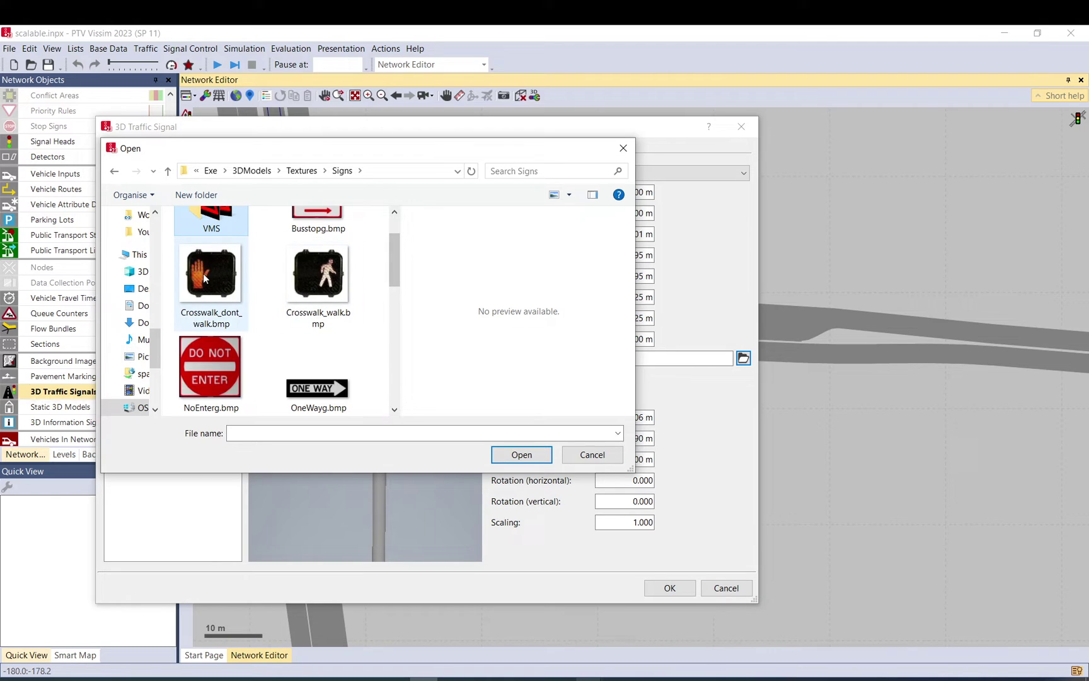
drag(396, 267, 396, 299)
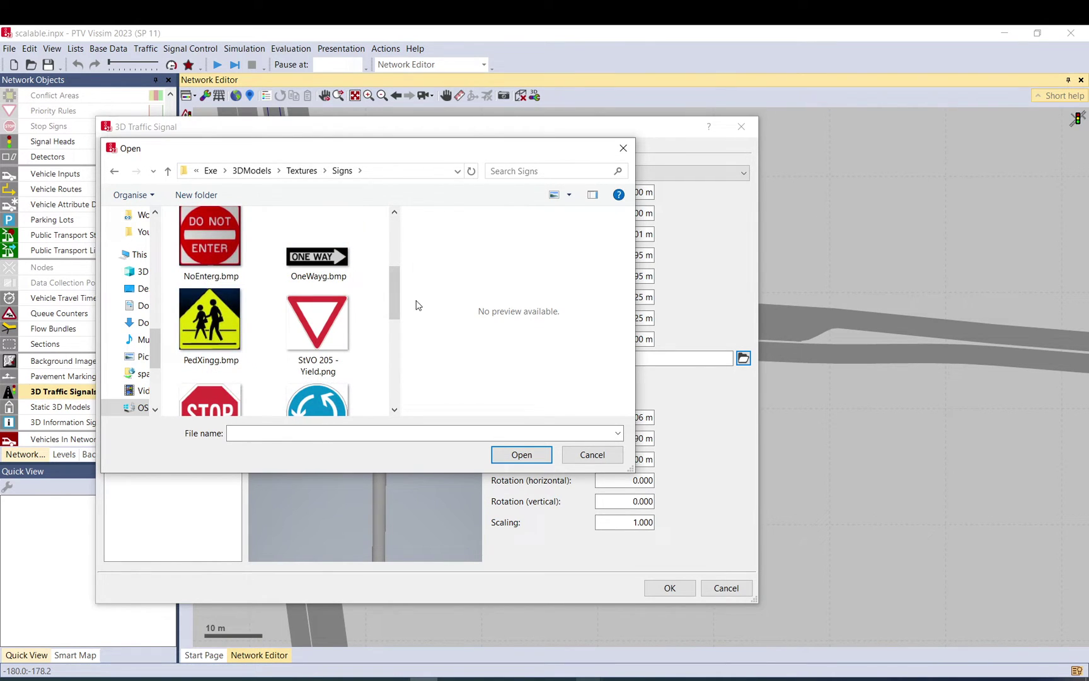
drag(394, 296, 393, 247)
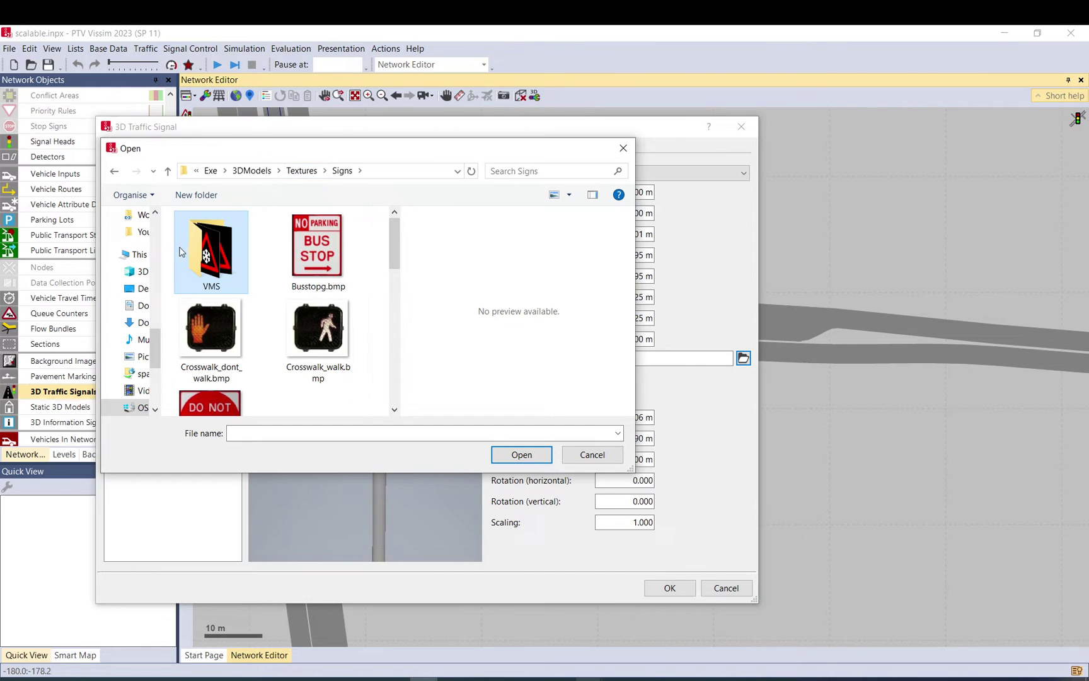
- Load crossingsign.png from the 0pedcrossingsign folder on the Desktop as the traffic sign's texture
click(142, 288)
double_click(216, 237)
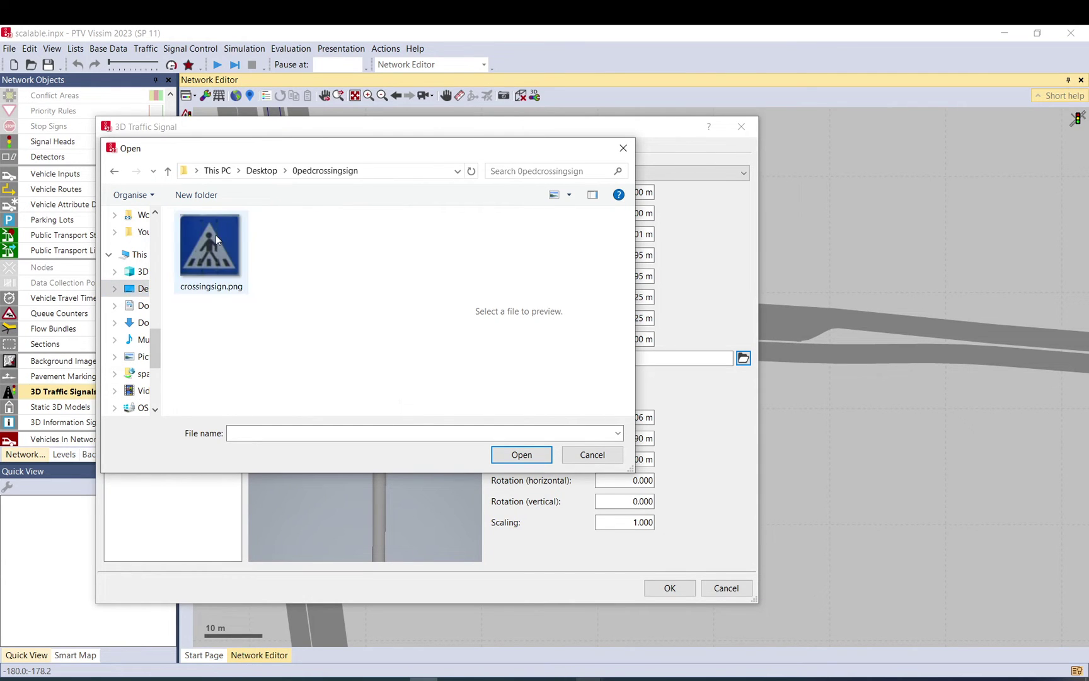
click(208, 253)
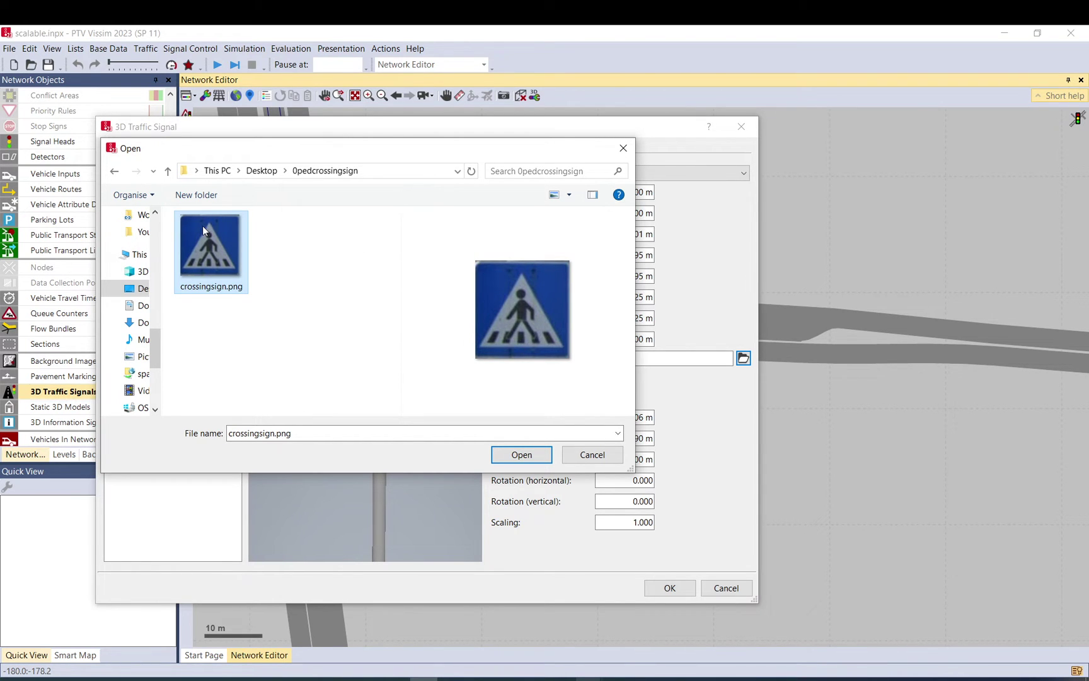
double_click(211, 255)
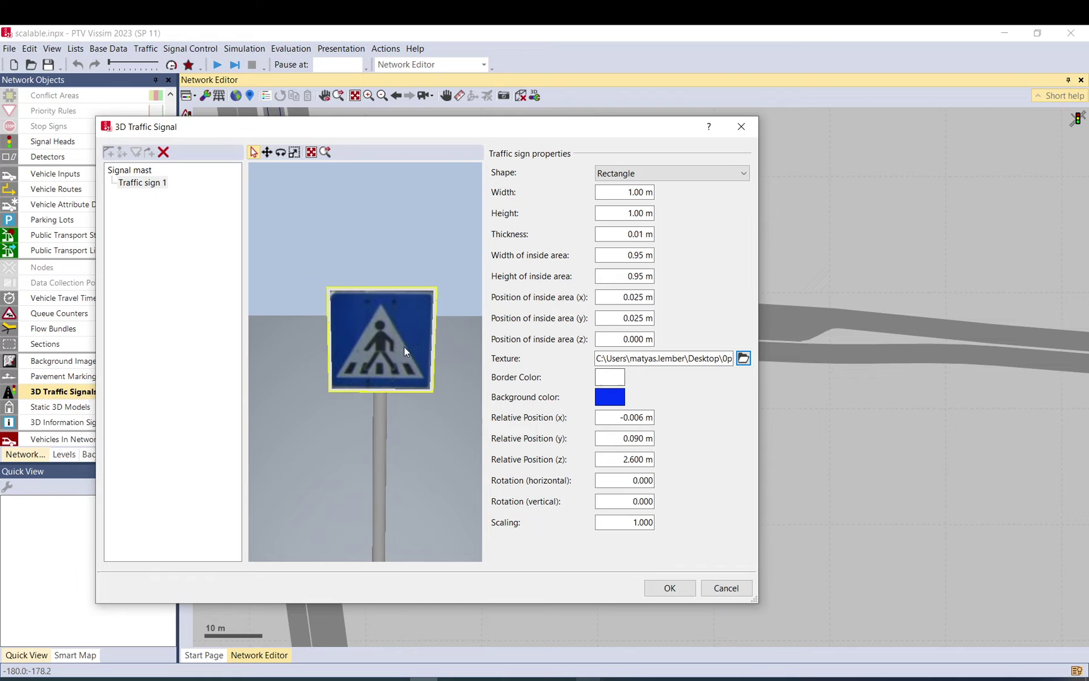
- Try a scaling of 0.5 for the pedestrian crossing sign, and set its scaling back to 1.000
middle_drag(369, 347, 373, 309)
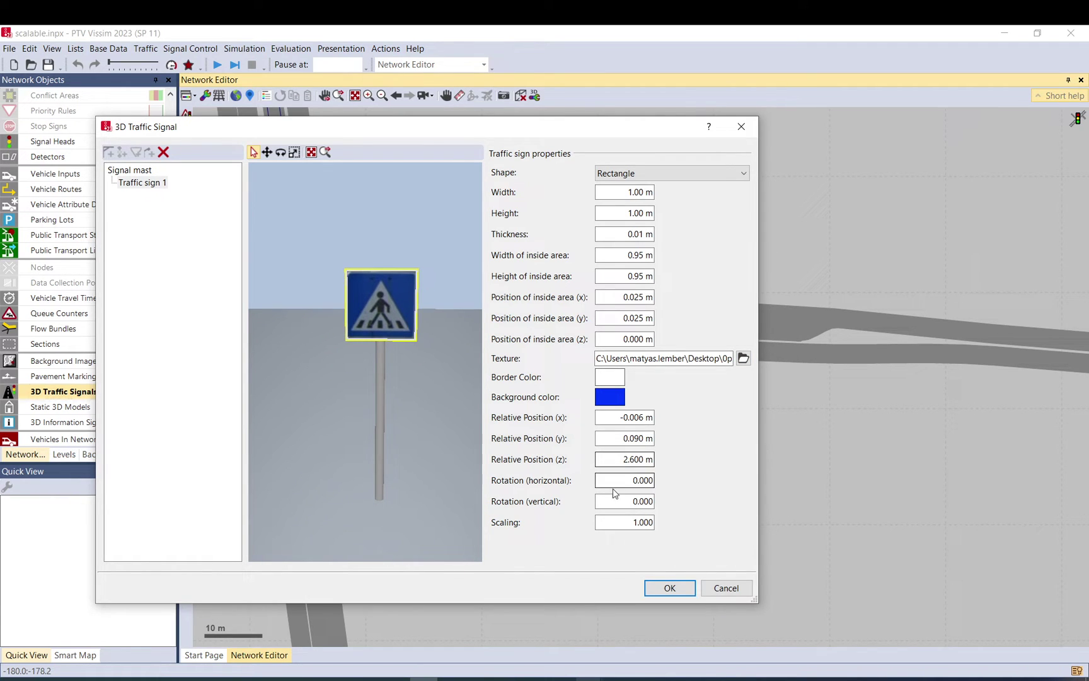
click(631, 522)
drag(606, 523, 659, 525)
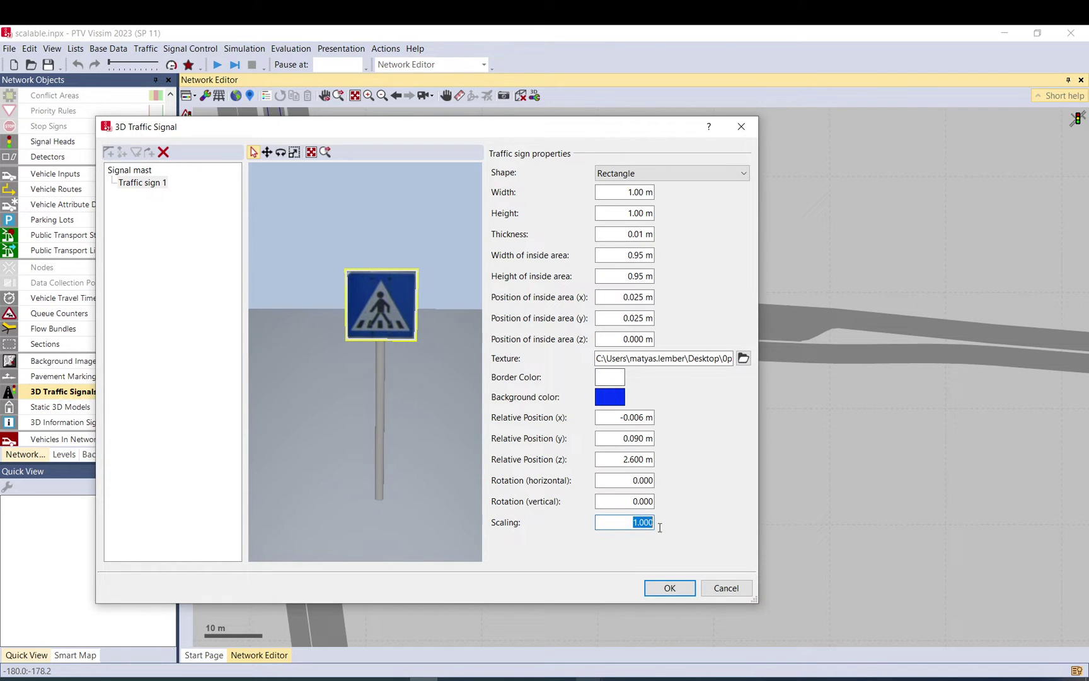
click(617, 527)
click(635, 503)
drag(638, 523, 632, 524)
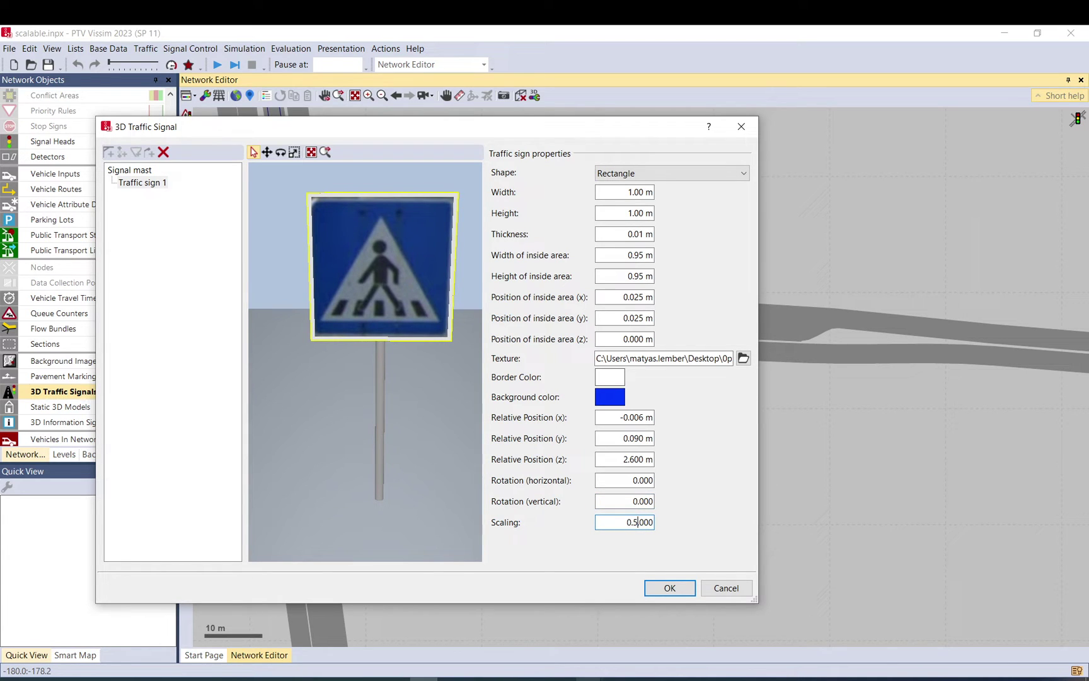
key(Delete)
click(628, 498)
drag(628, 524, 673, 527)
text(1)
- Examine the pedestrian crossing sign's width, inside-area size, inside-area position and scaling properties
key(shift+Tab)
key(shift+Tab)
key(shift+Tab)
key(shift+Tab)
key(shift+Tab)
key(shift+Tab)
key(shift+Tab)
key(shift+Tab)
key(shift+Tab)
key(shift+Tab)
key(shift+Tab)
key(shift+Tab)
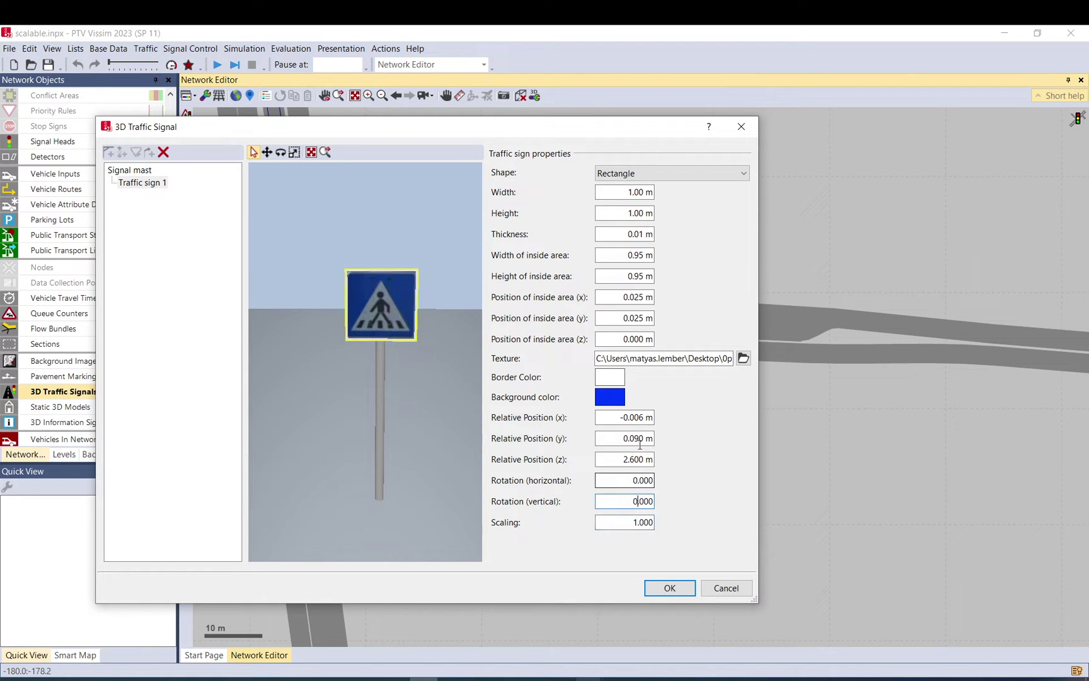
key(shift+Tab)
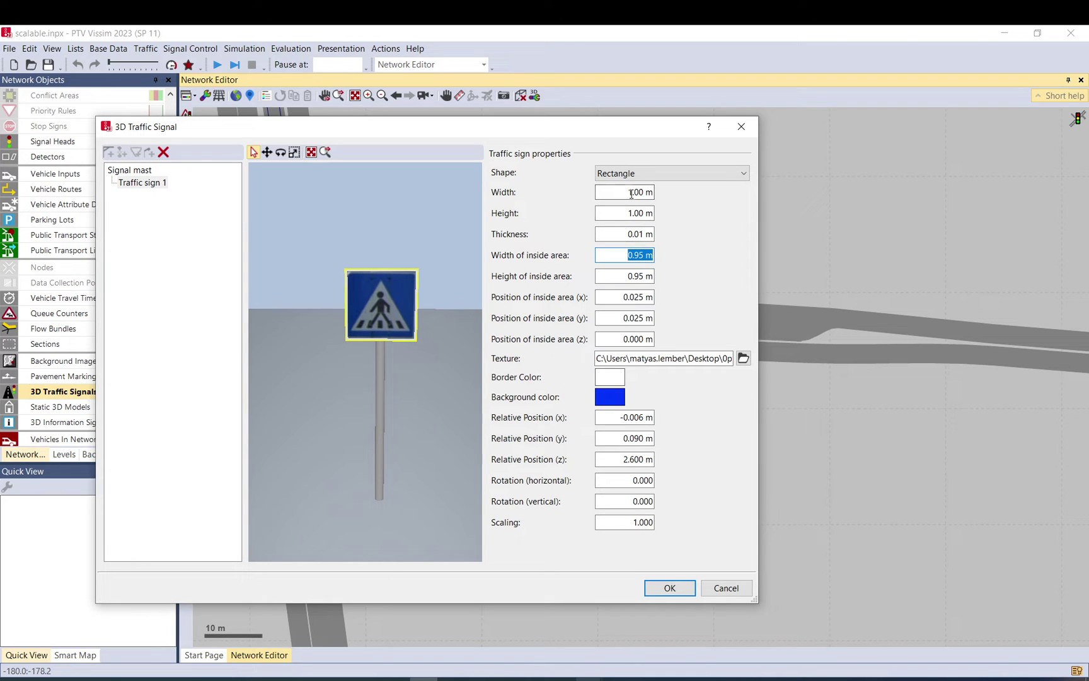
key(shift+Tab)
key(shift+Tab)
key(shift+Tab)
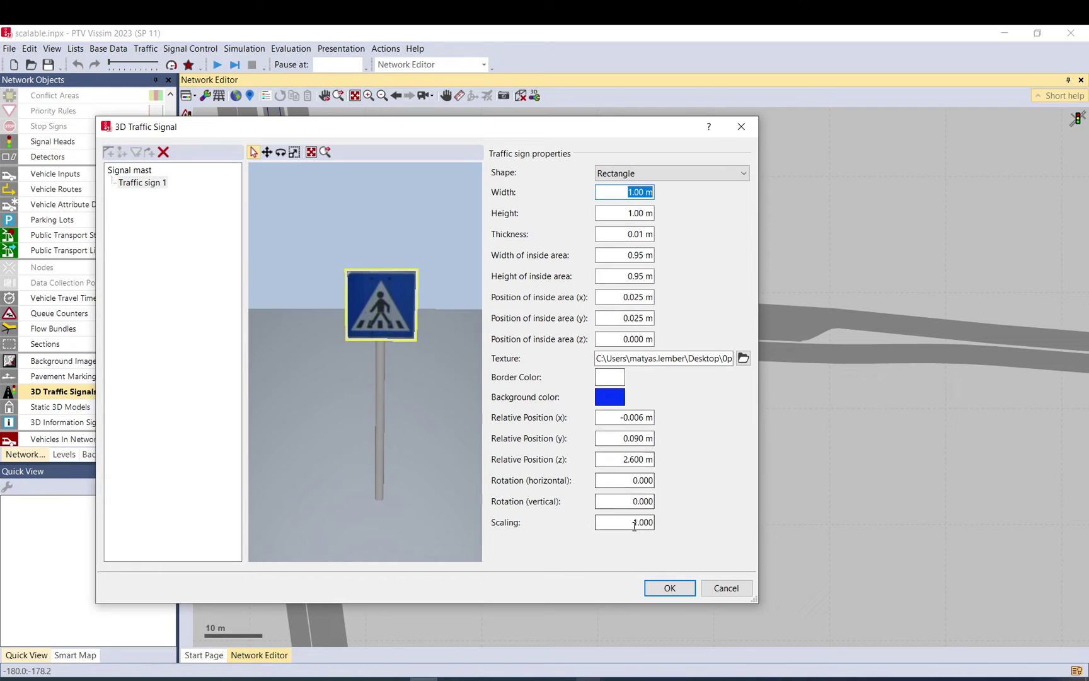
drag(632, 523, 643, 523)
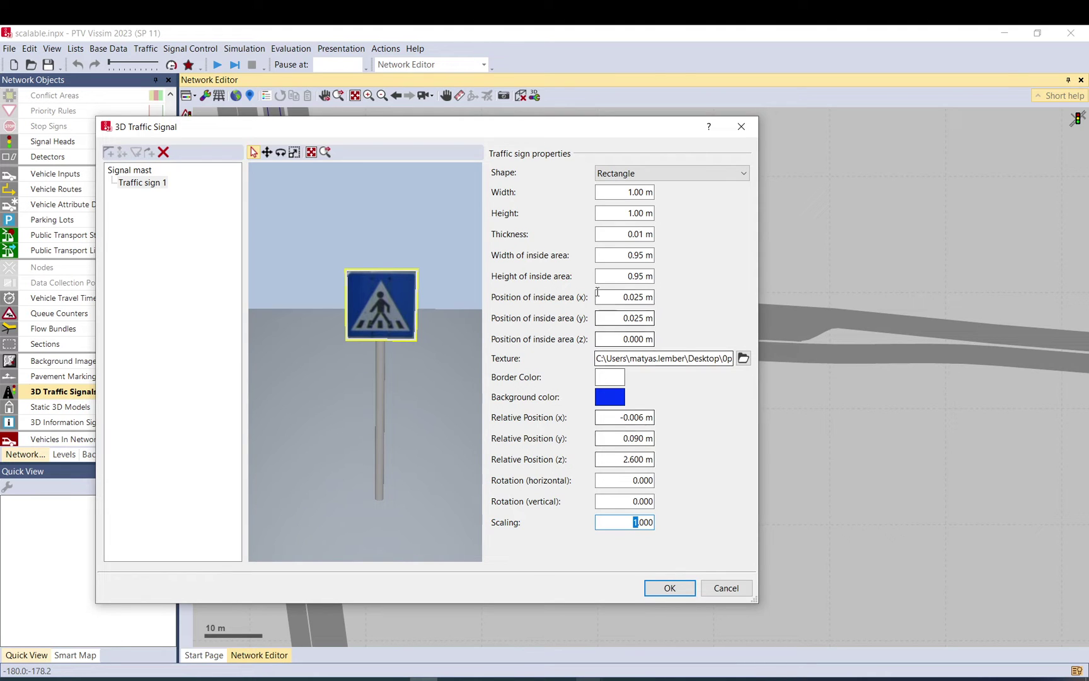
drag(635, 298, 622, 318)
click(648, 318)
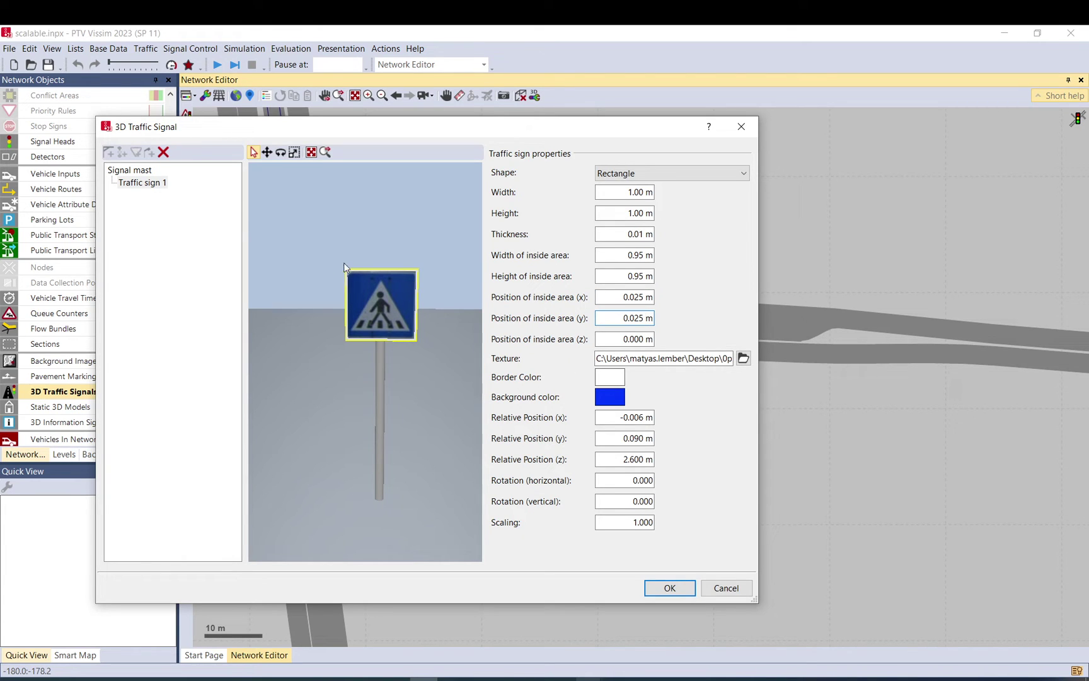
- Add a second traffic sign to the signal mast and move it down to relative position z 1.455 m
click(133, 170)
click(135, 153)
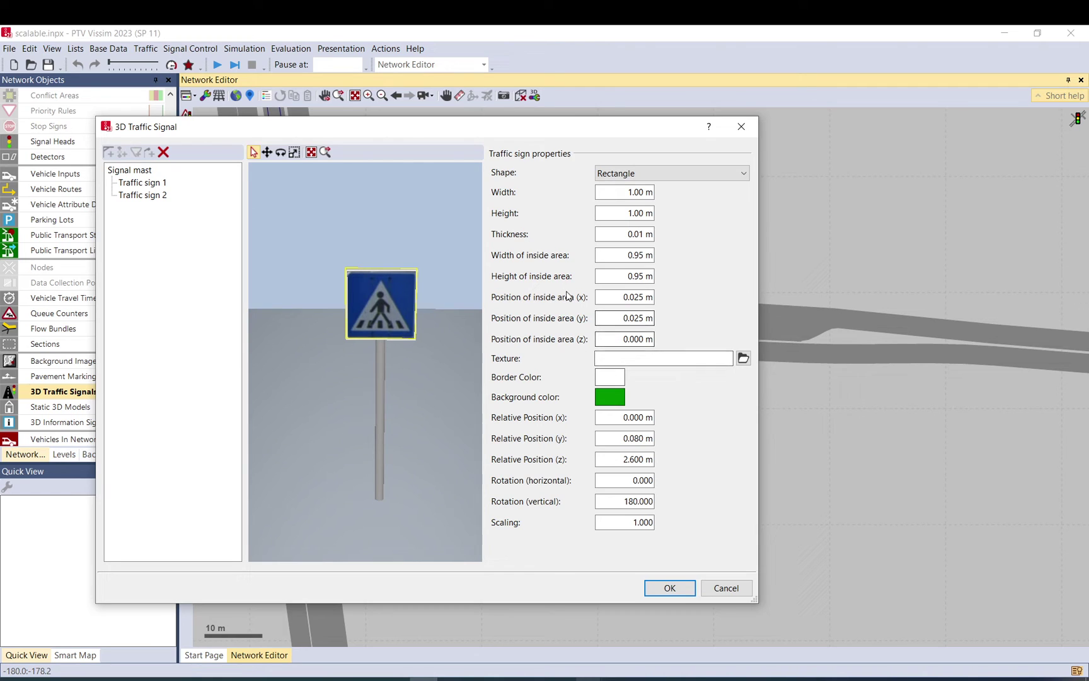
click(268, 152)
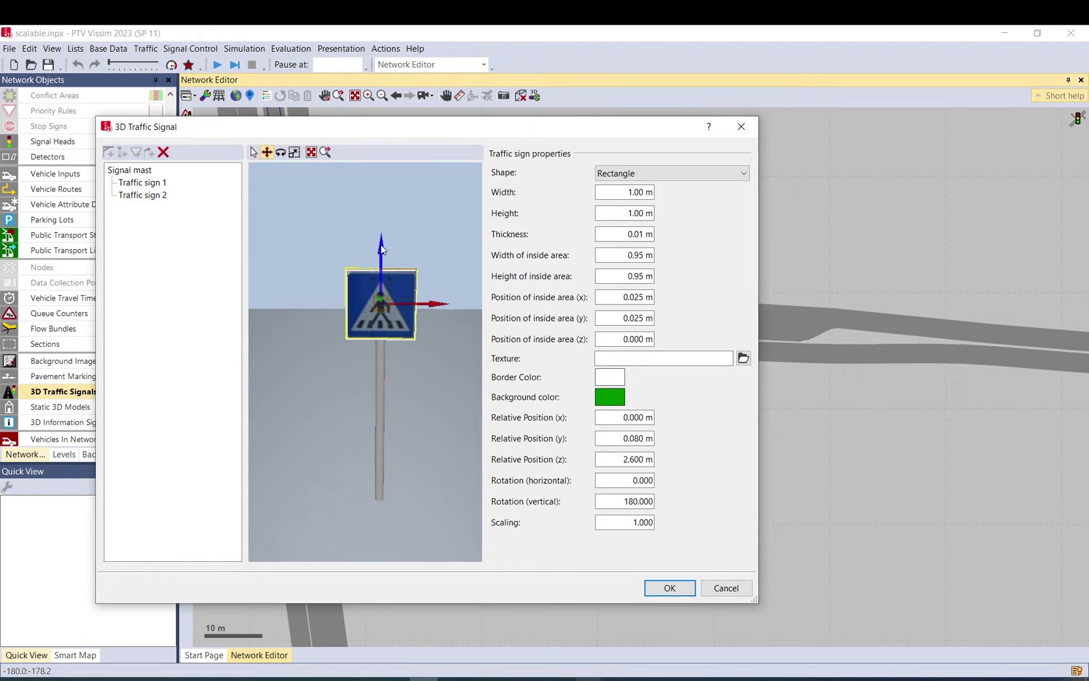
drag(380, 244, 383, 327)
- Set the second traffic sign's scaling to 0.5 and accept the 3D traffic signal's settings
drag(630, 522, 666, 526)
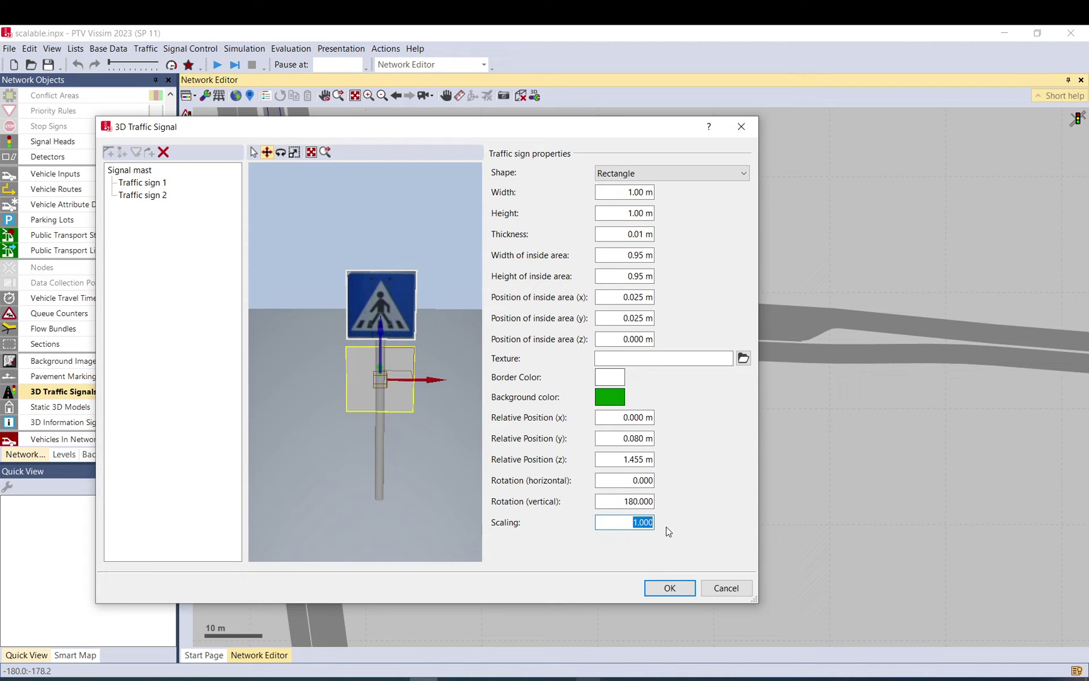
text(0.5)
key(Return)
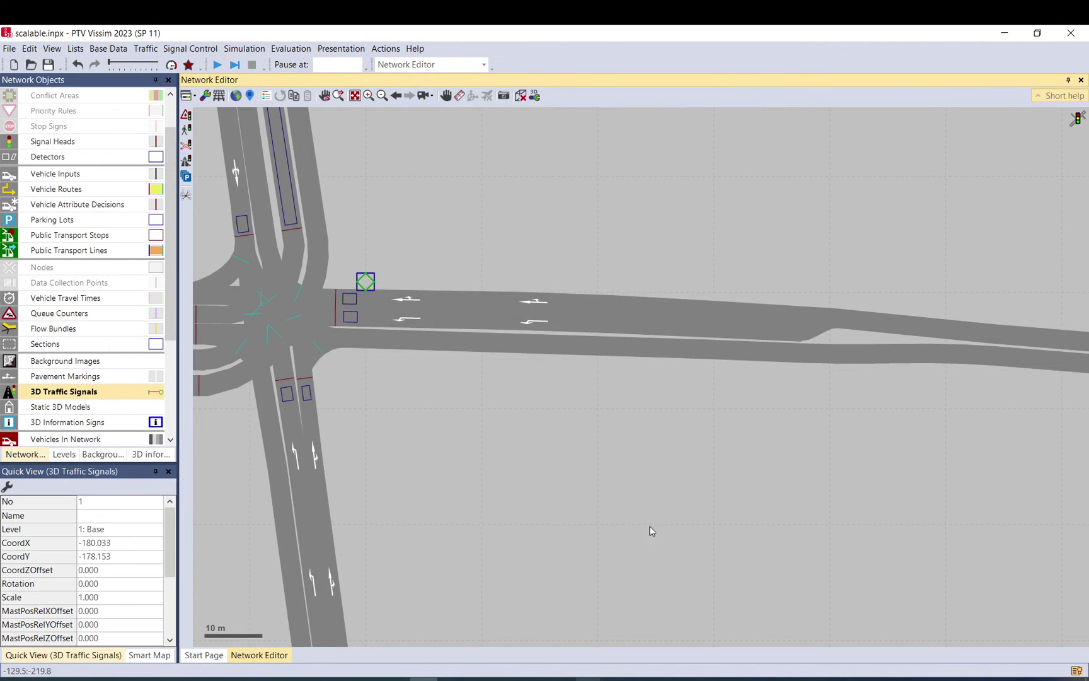
double_click(367, 284)
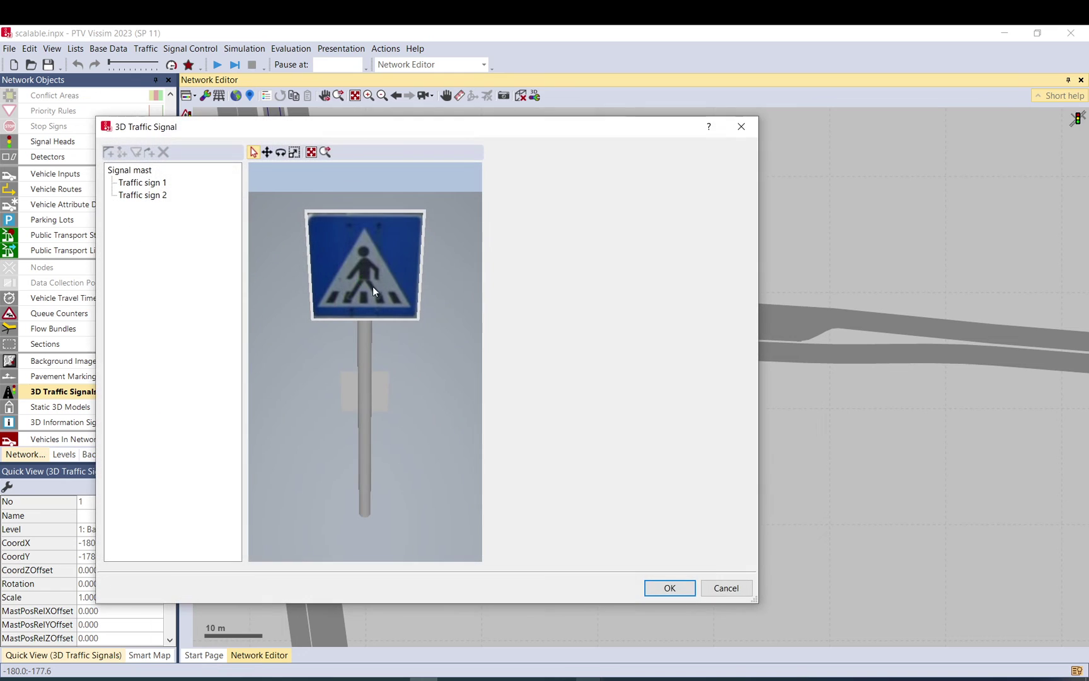
click(377, 404)
click(380, 392)
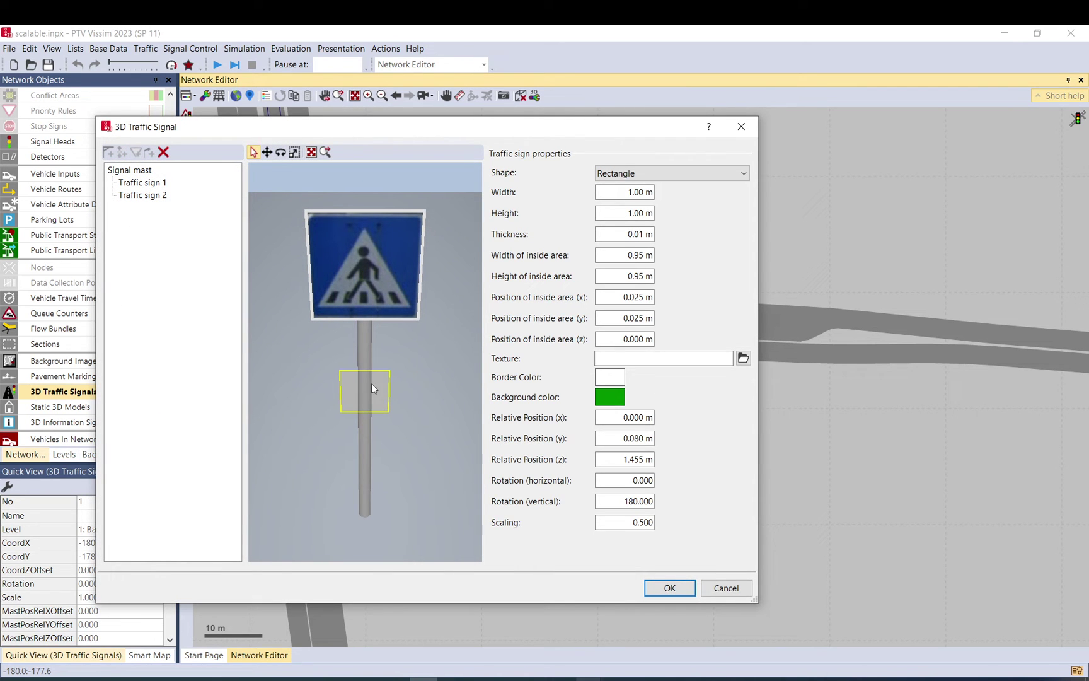
click(157, 196)
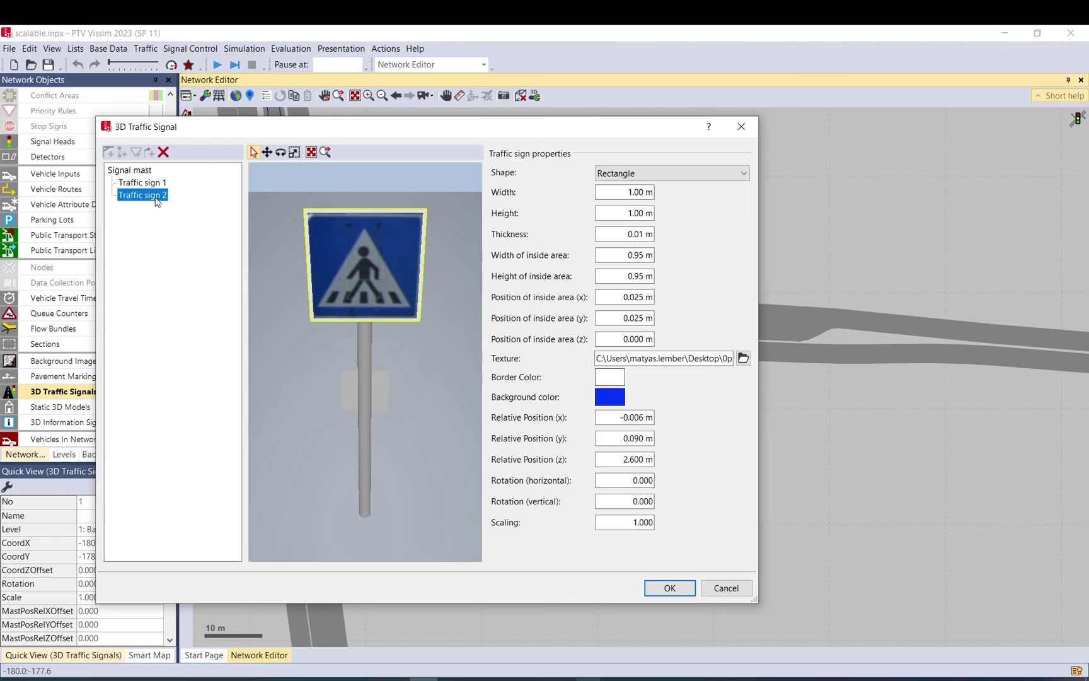
click(163, 153)
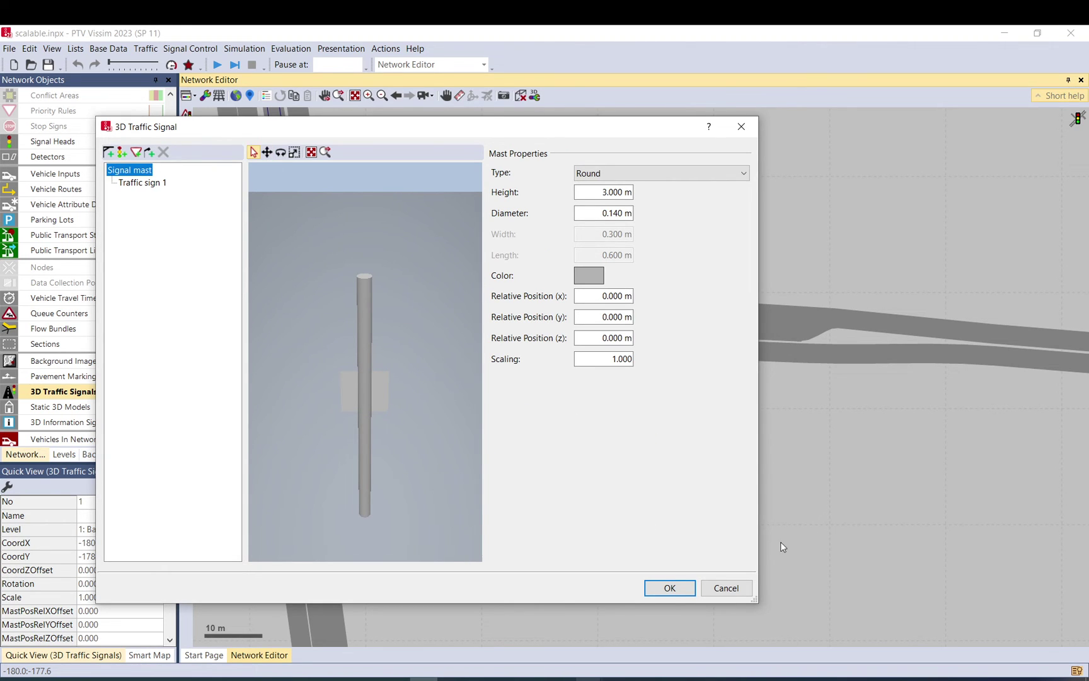
click(705, 591)
- Reopen the 3D traffic signal, delete the small blank sign below the pedestrian crossing sign, and accept the change
double_click(366, 282)
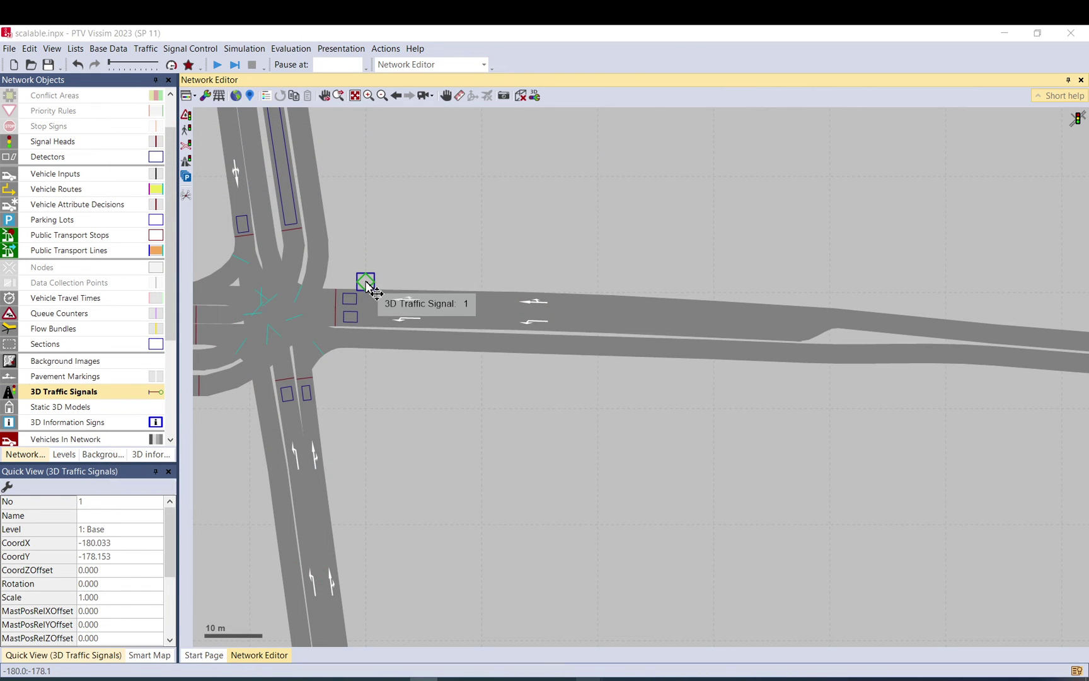
click(160, 184)
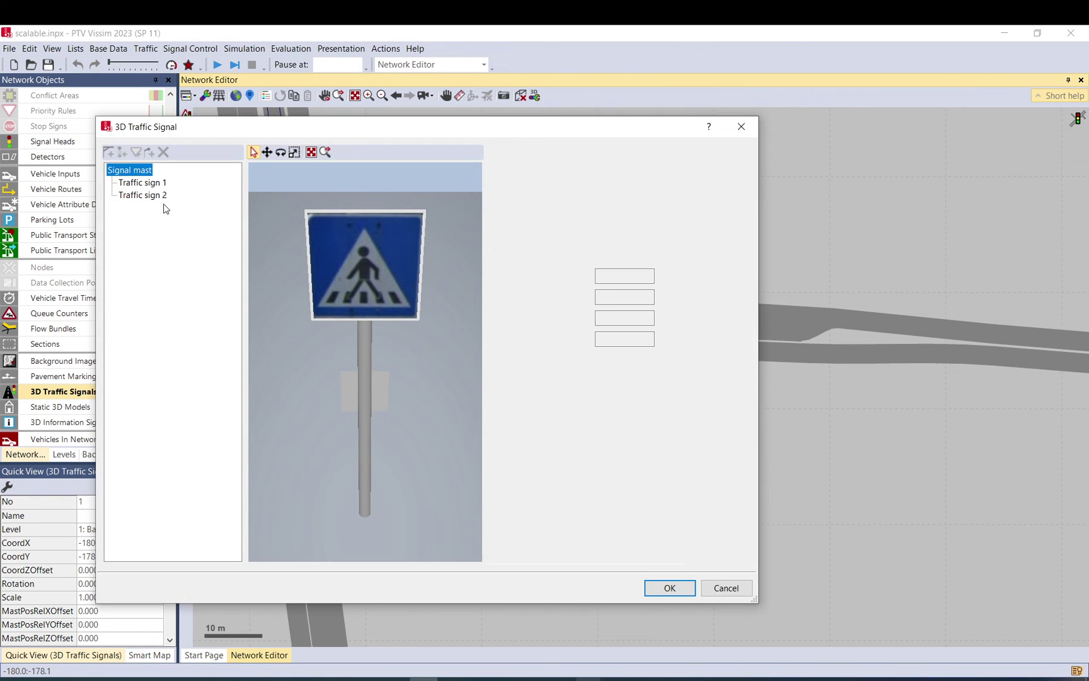
click(348, 397)
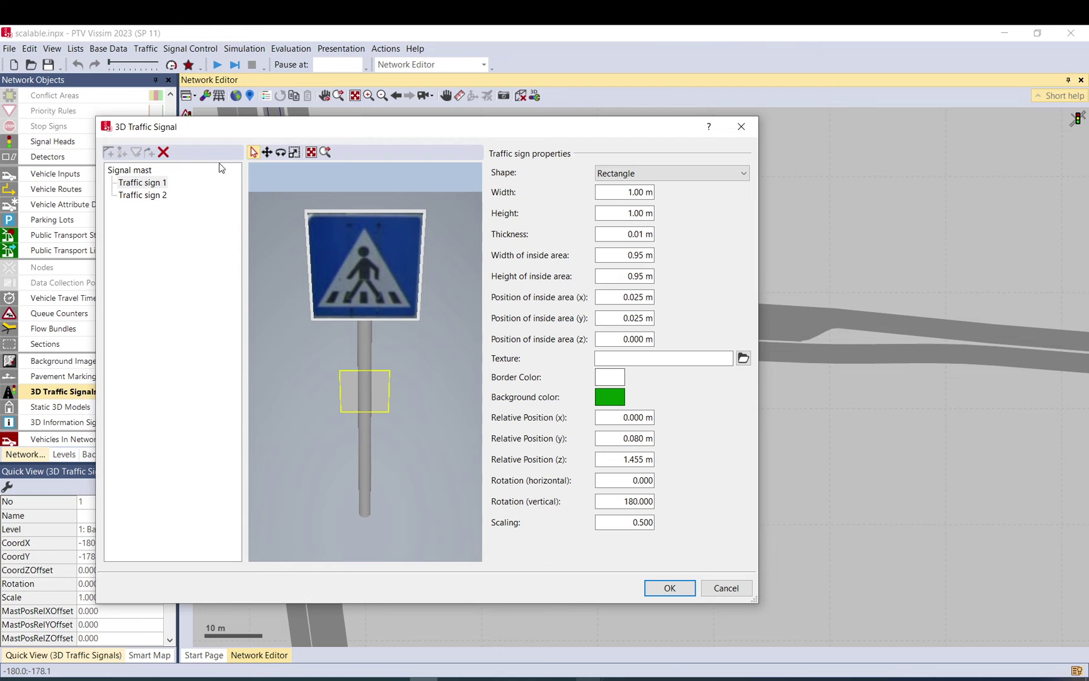
click(167, 184)
click(156, 195)
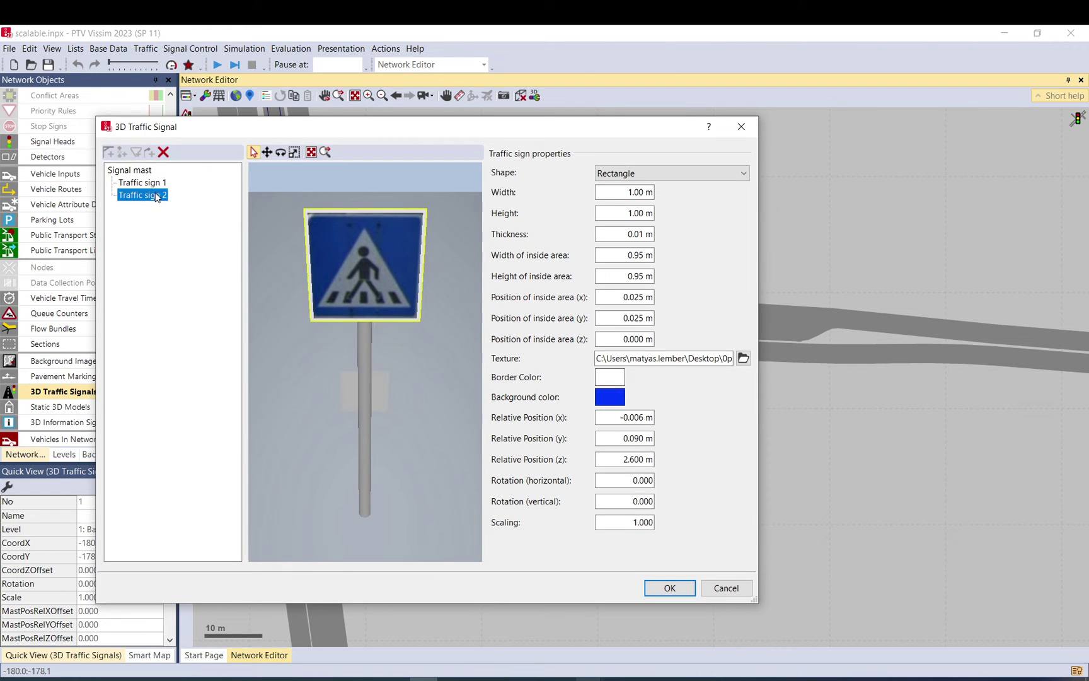
click(154, 182)
click(164, 152)
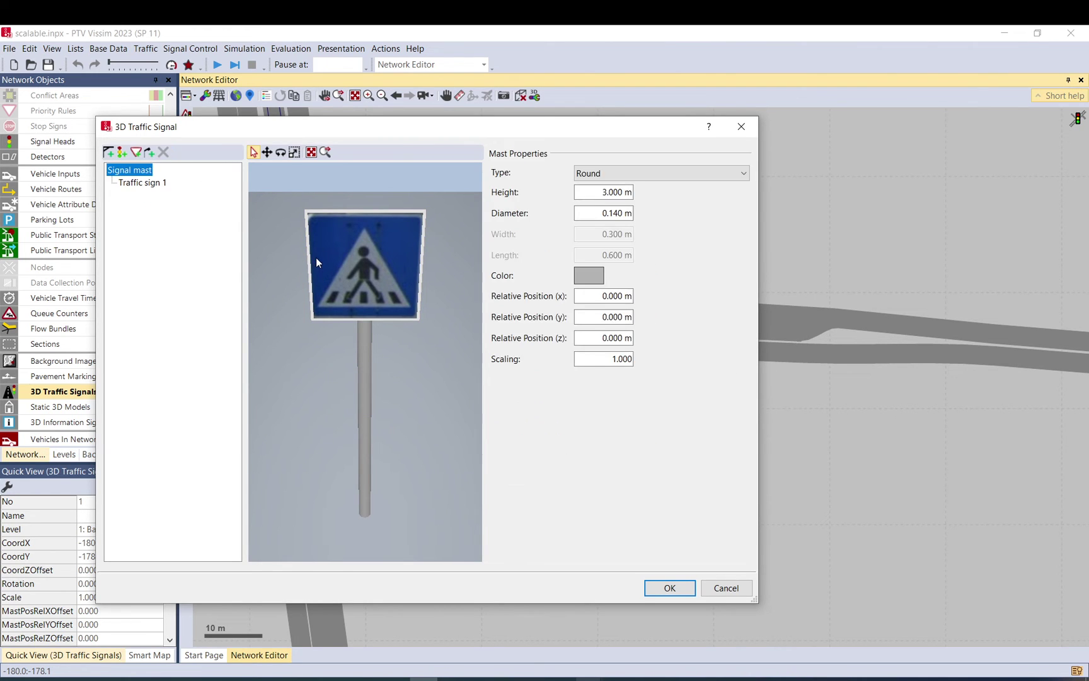
click(316, 257)
click(669, 588)
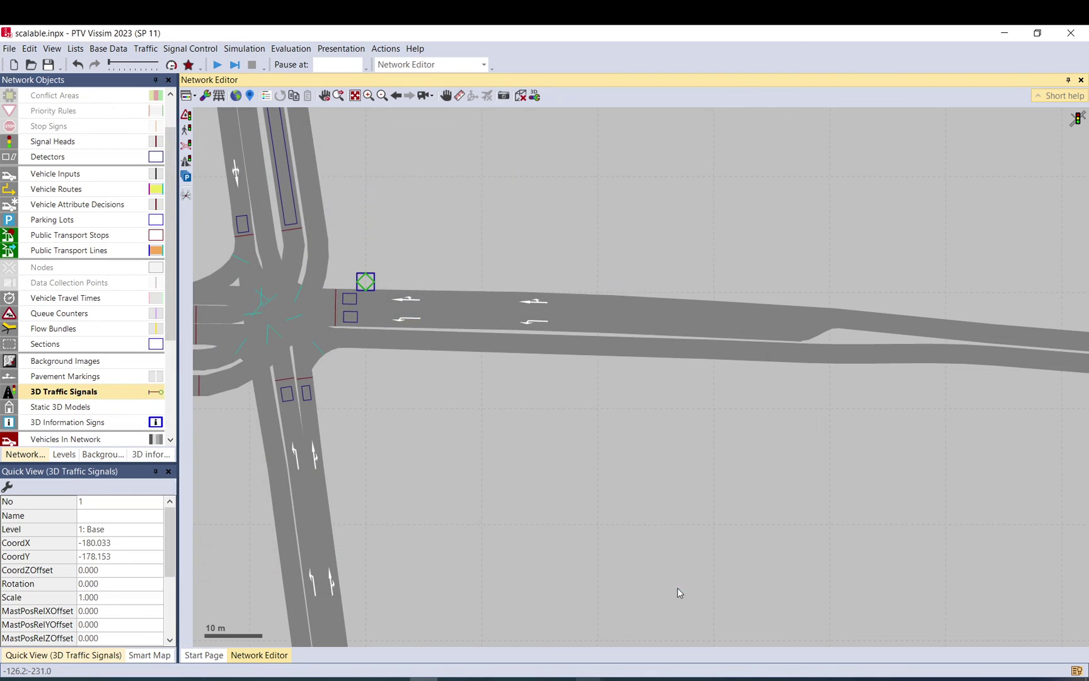
- Switch the network to 3D view and orbit in close to the pedestrian crossing sign beside the intersection approach
click(521, 98)
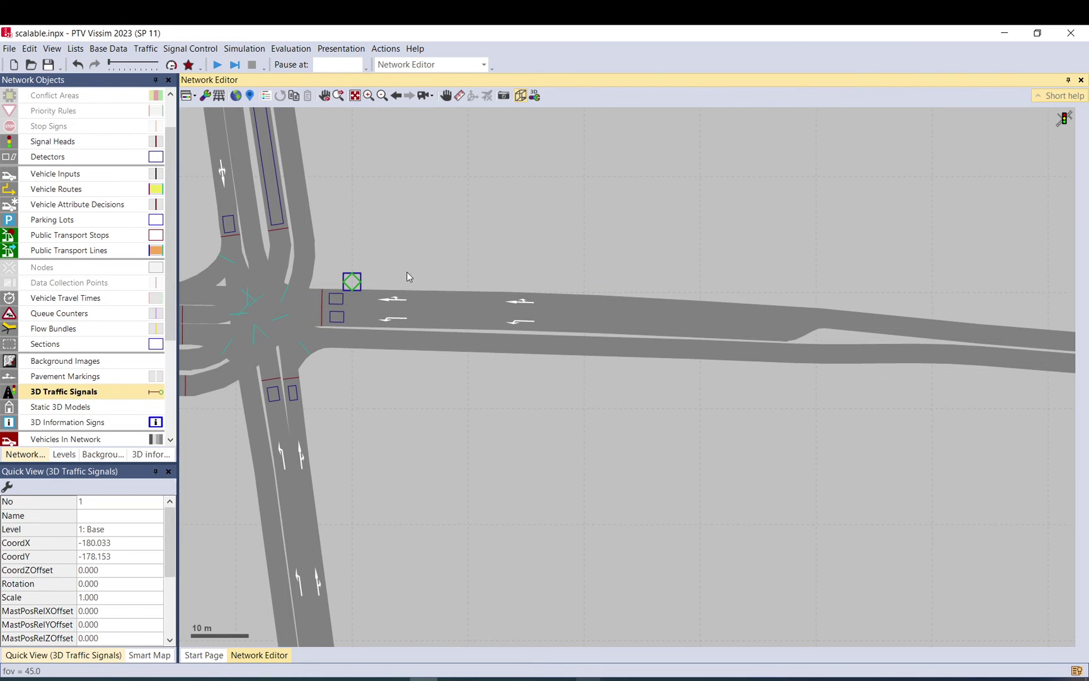
scroll(658, 351, up, 5)
scroll(819, 249, up, 10)
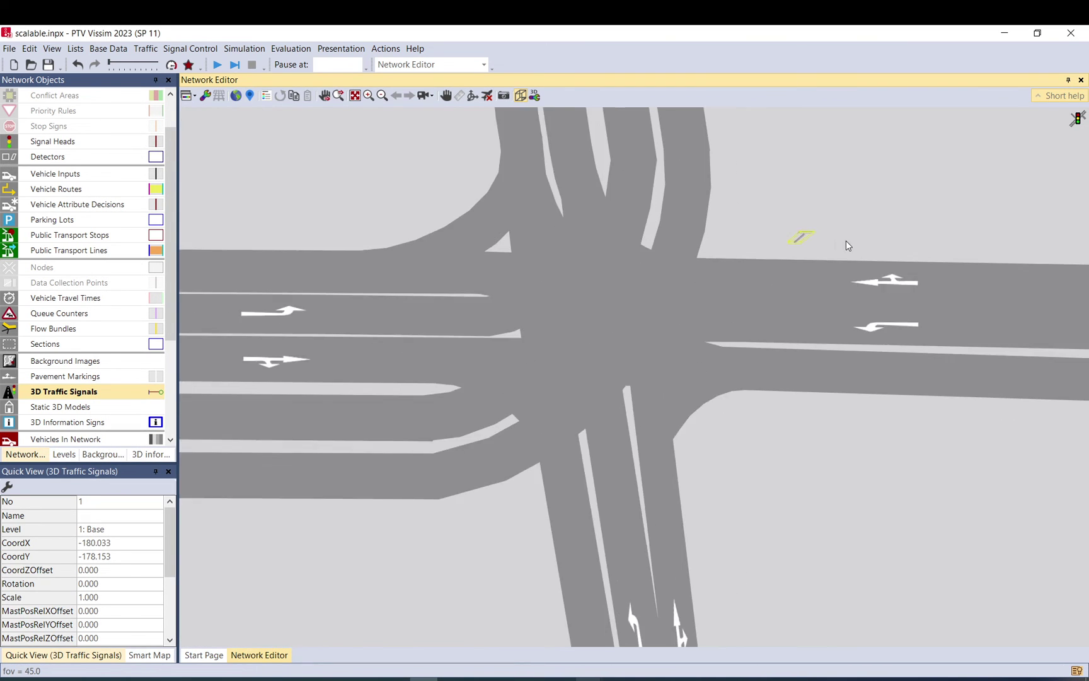
middle_drag(760, 251, 555, 255)
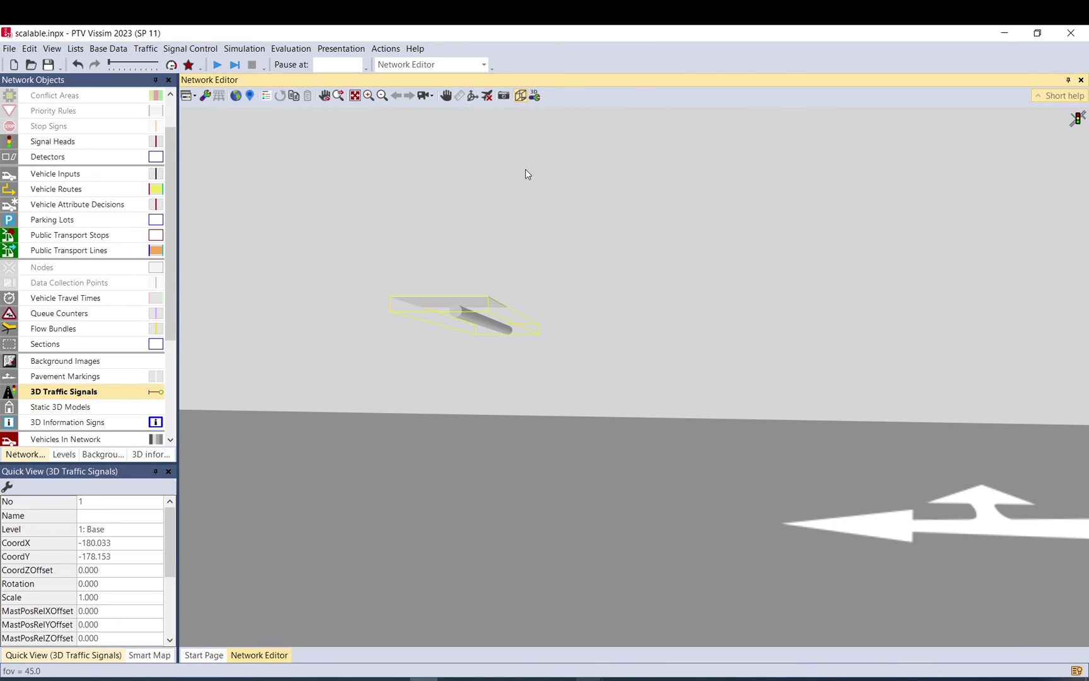
click(472, 96)
drag(493, 250, 356, 303)
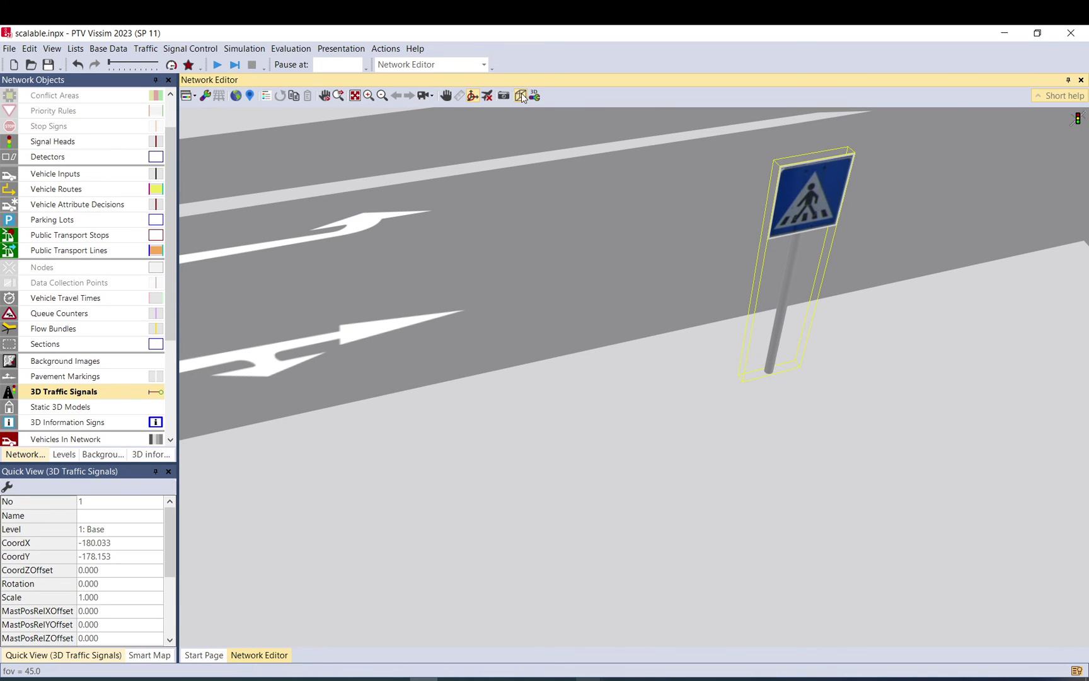
- Show the list of 3D traffic signals and set the signal mast's rotation to 90
right_click(62, 391)
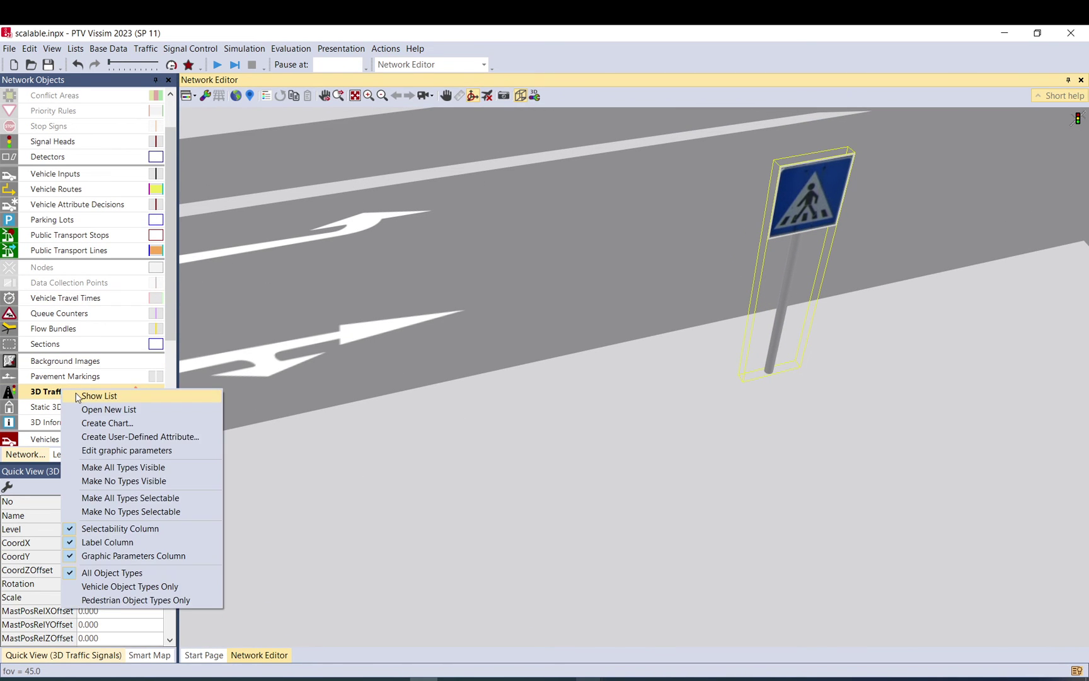
click(77, 396)
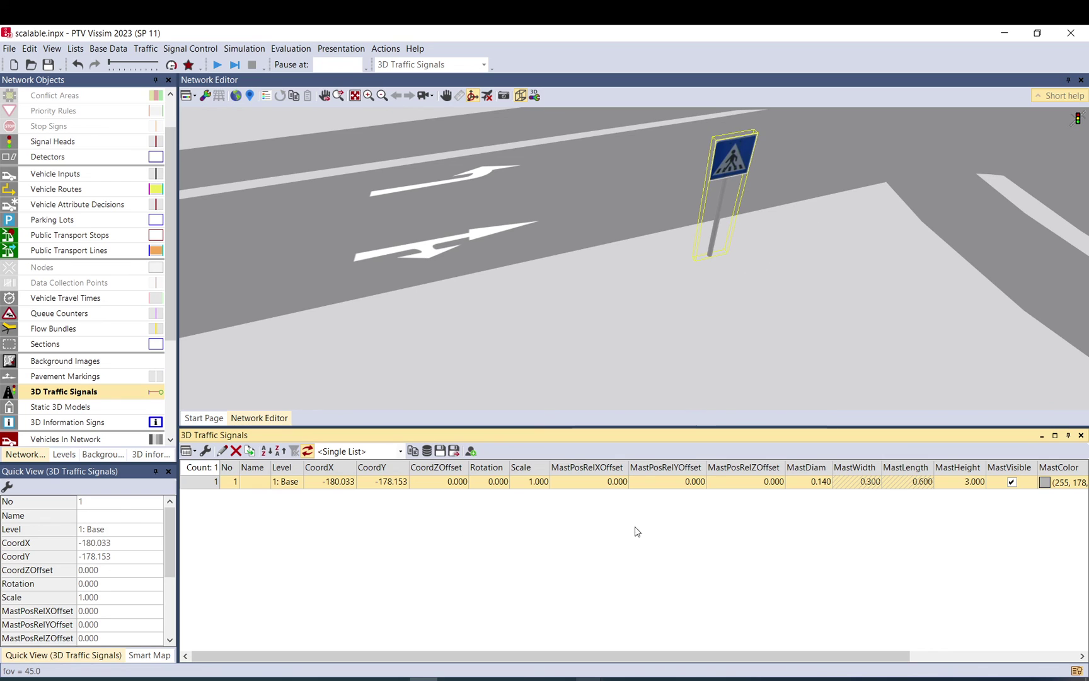
click(496, 485)
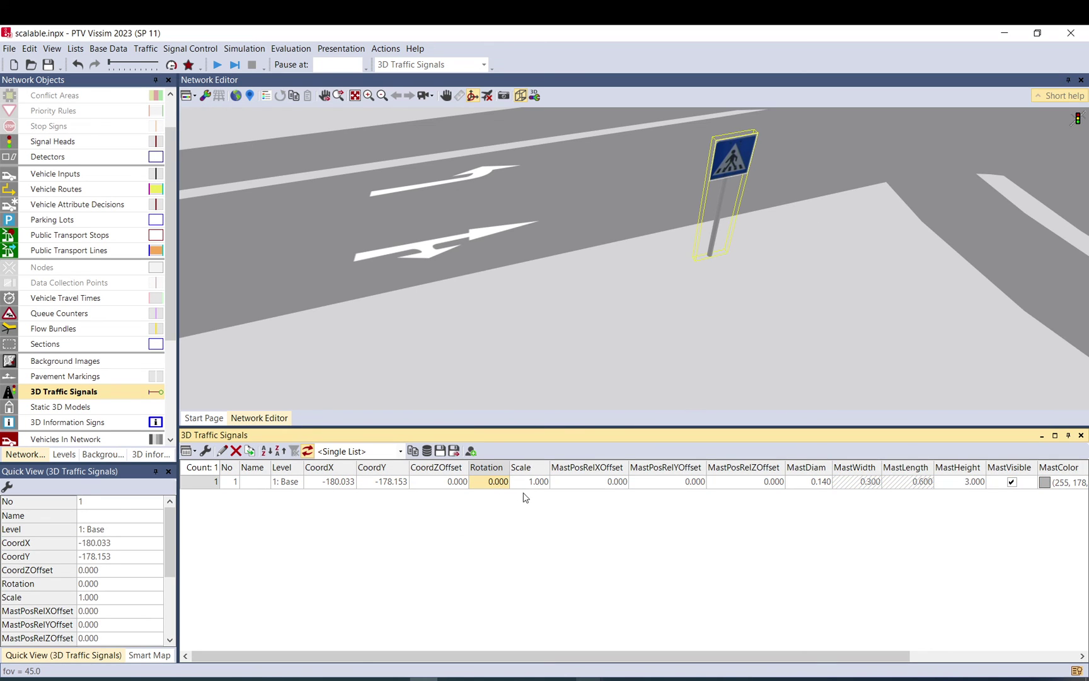
text(90)
click(531, 485)
- Set the signal mast's rotation to 270 and view the pedestrian crossing sign from the approach side
click(489, 484)
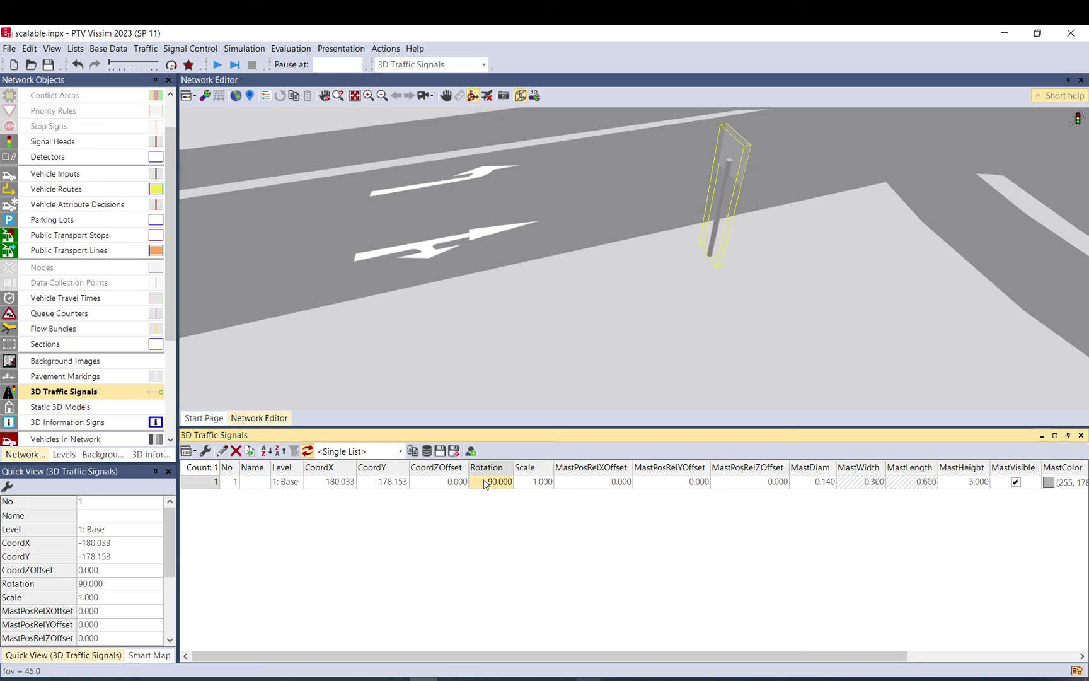
text(270)
click(535, 485)
middle_drag(684, 314, 779, 363)
drag(788, 282, 758, 364)
- Examine the mast attributes in the list and the pedestrian crossing sign's properties in the 3D traffic signal's settings
drag(694, 659, 861, 658)
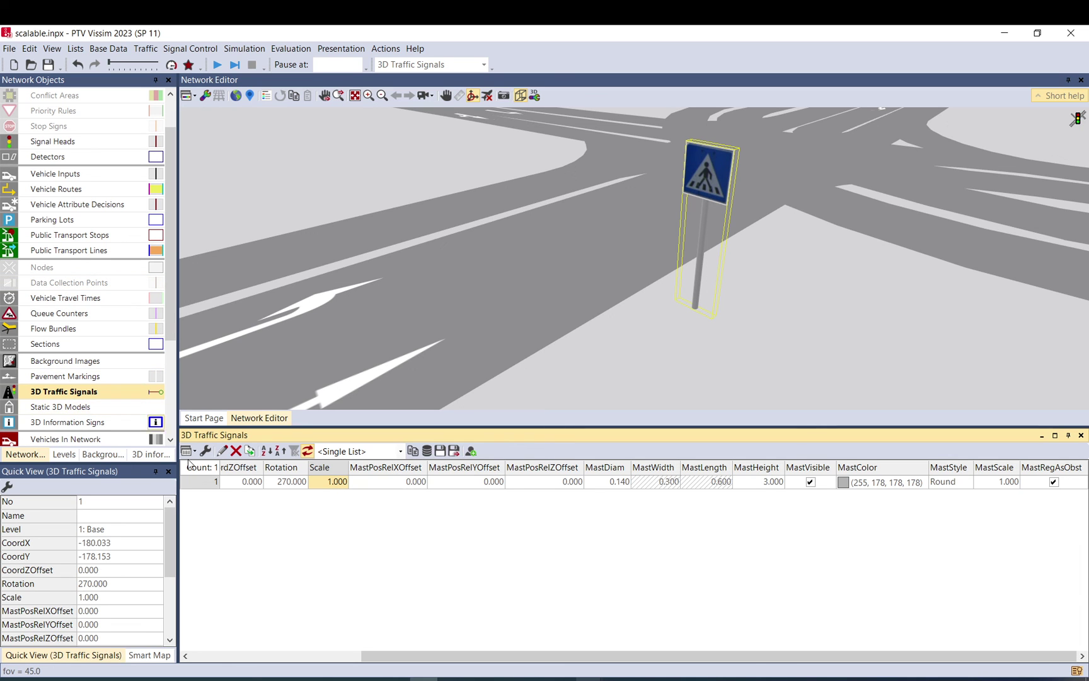
double_click(220, 484)
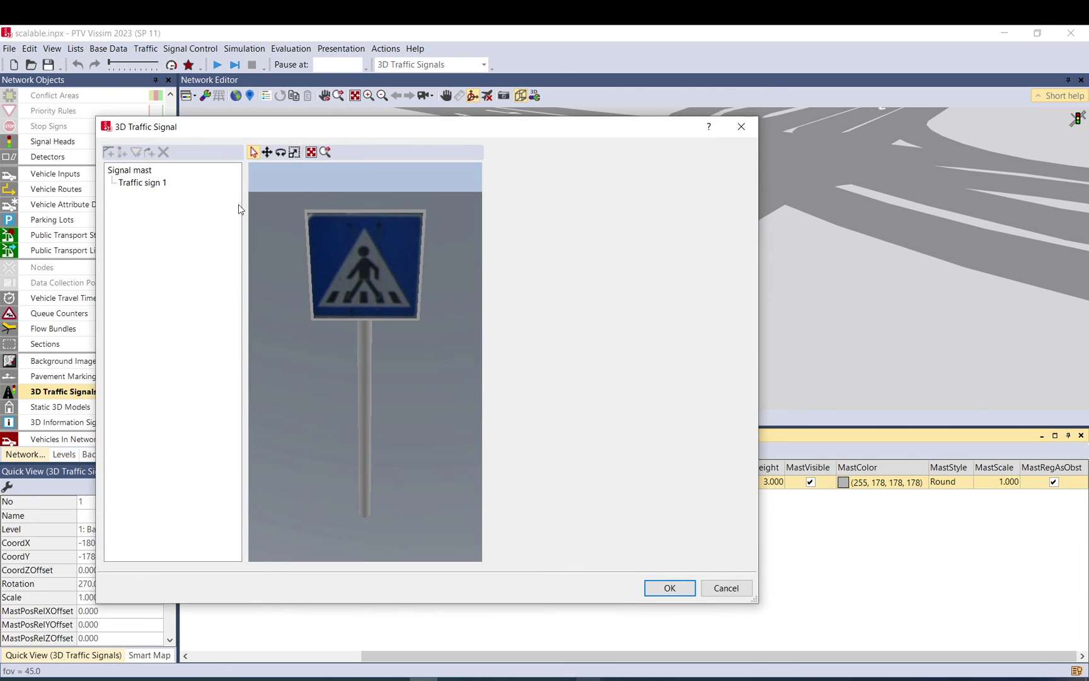
click(151, 182)
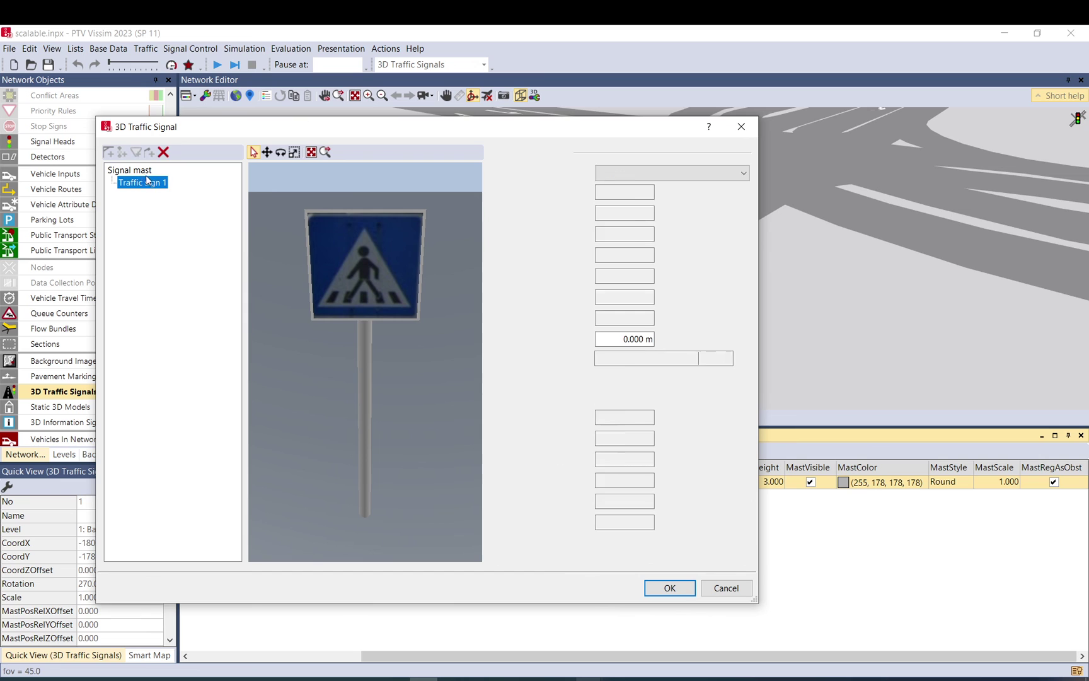
click(130, 170)
click(146, 182)
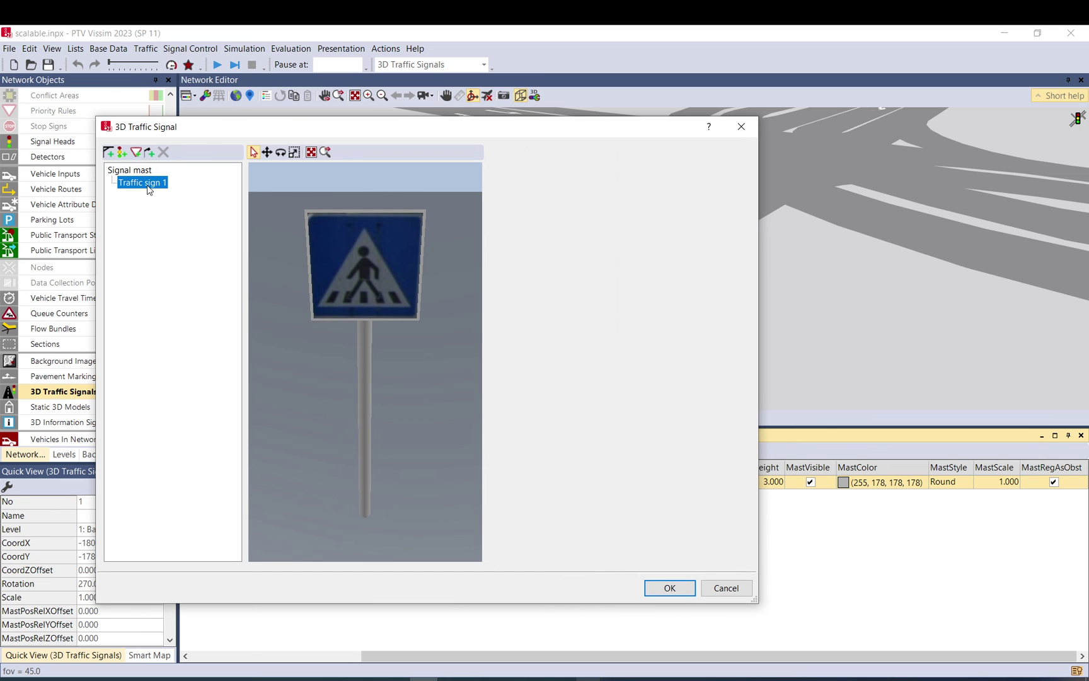
click(367, 377)
click(367, 375)
click(346, 261)
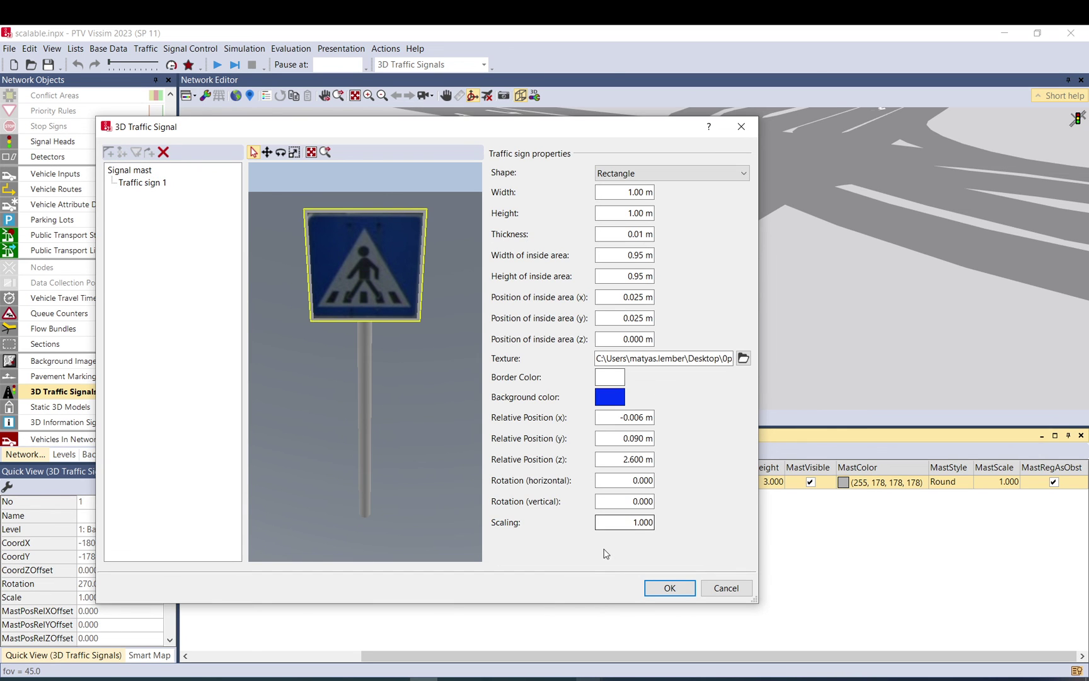
click(670, 588)
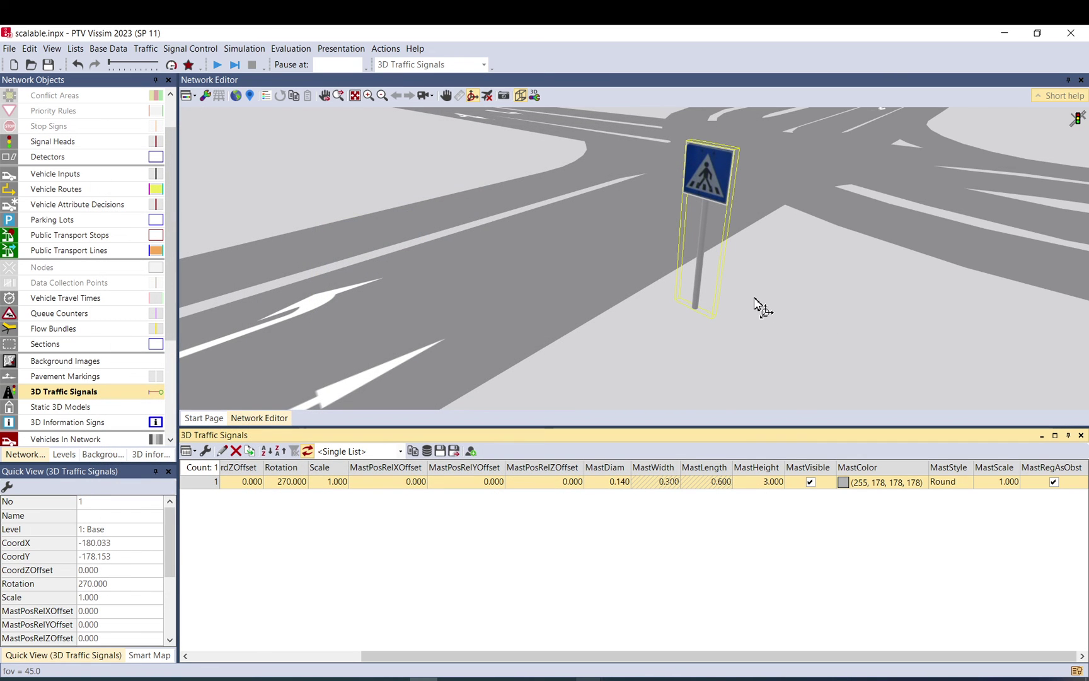
middle_drag(759, 292, 751, 307)
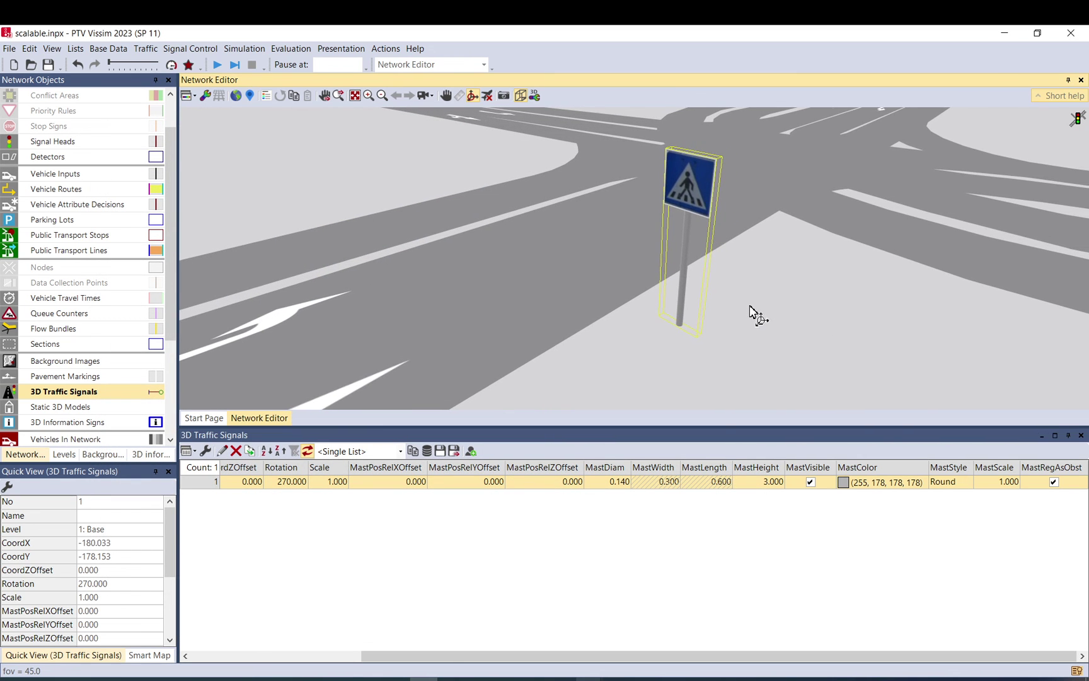